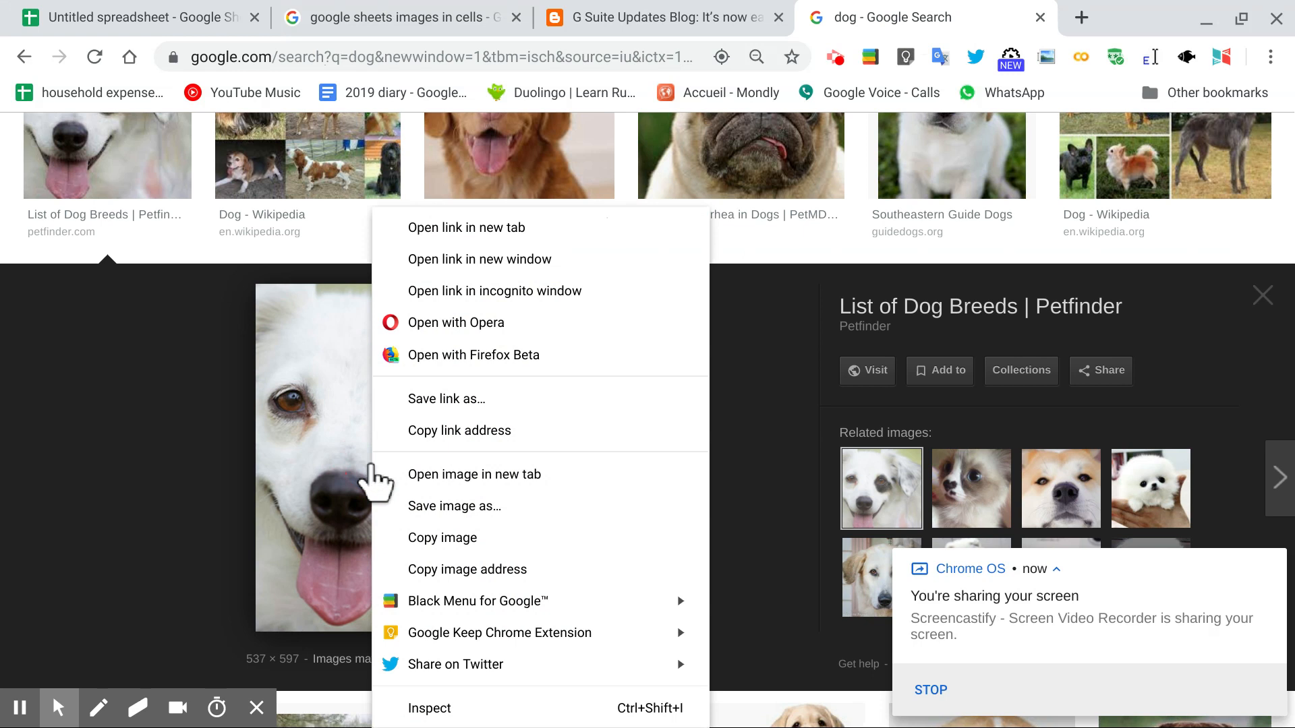
Copy the dog photo's image address and insert it by URL as an in-cell image in A1 of the untitled spreadsheet
left_click(497, 569)
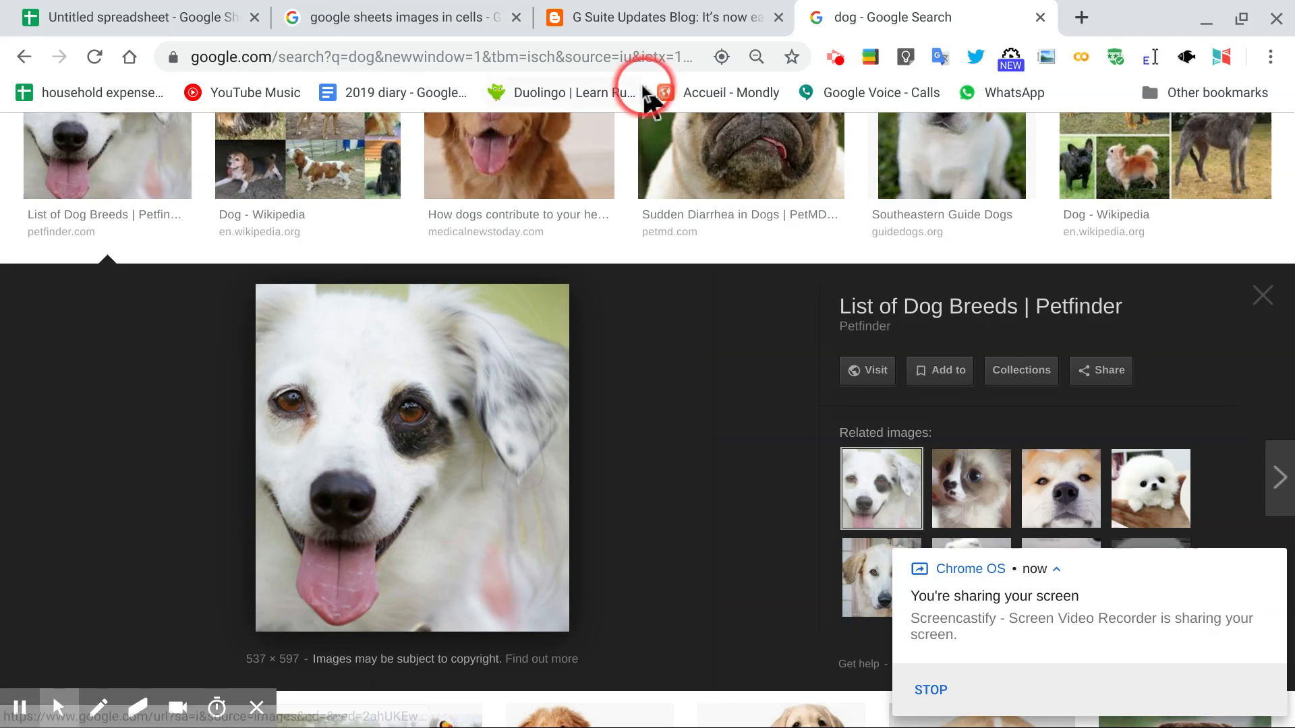
left_click(139, 22)
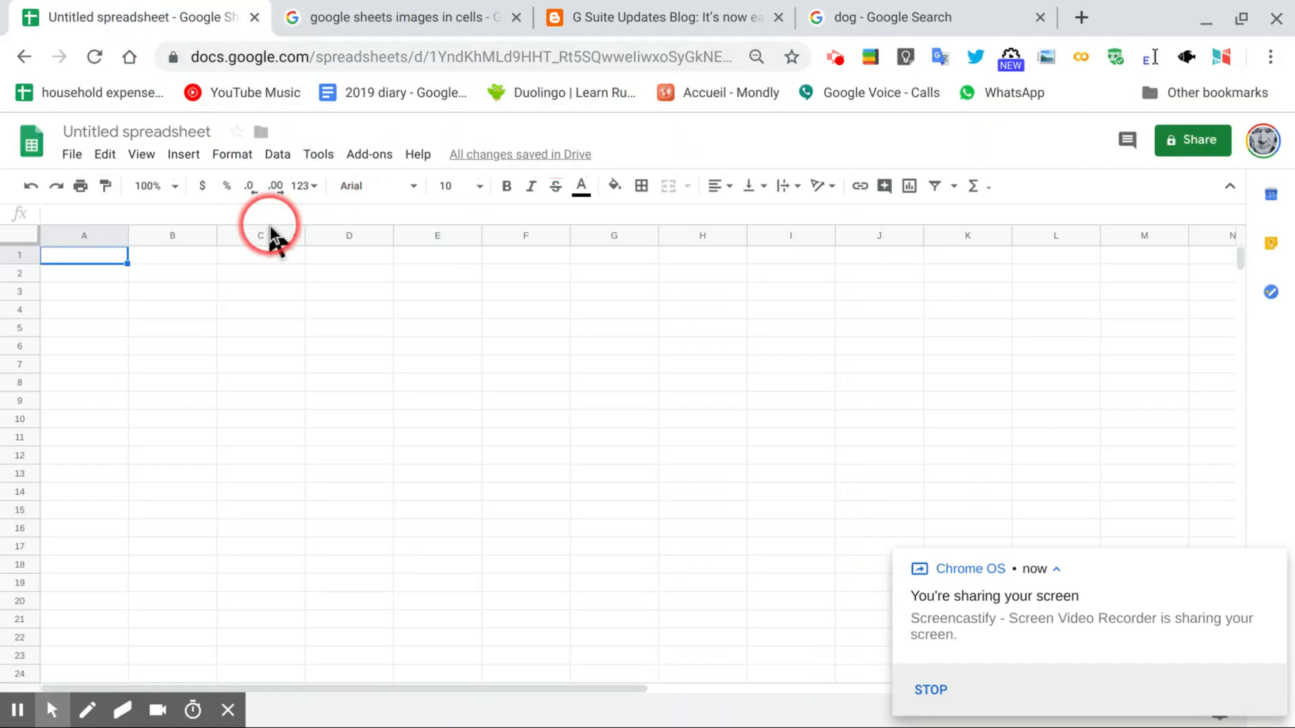
left_click(190, 157)
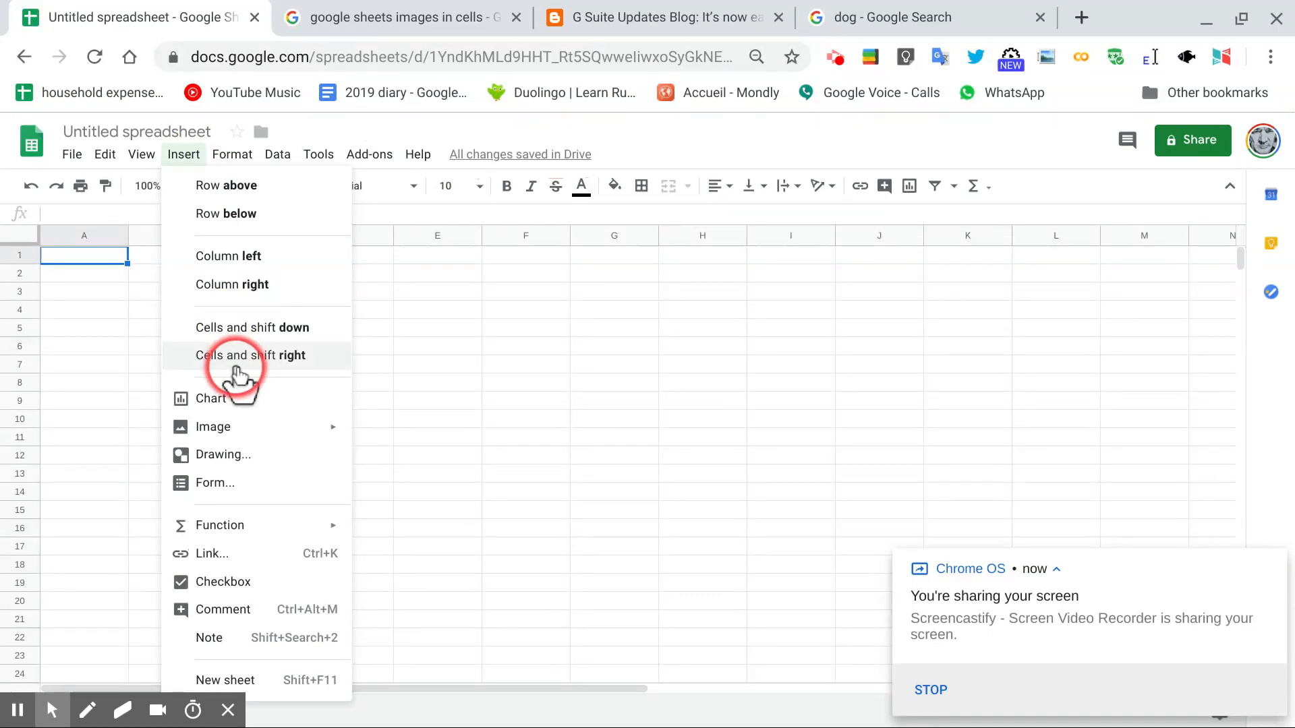
mouse_move(255, 430)
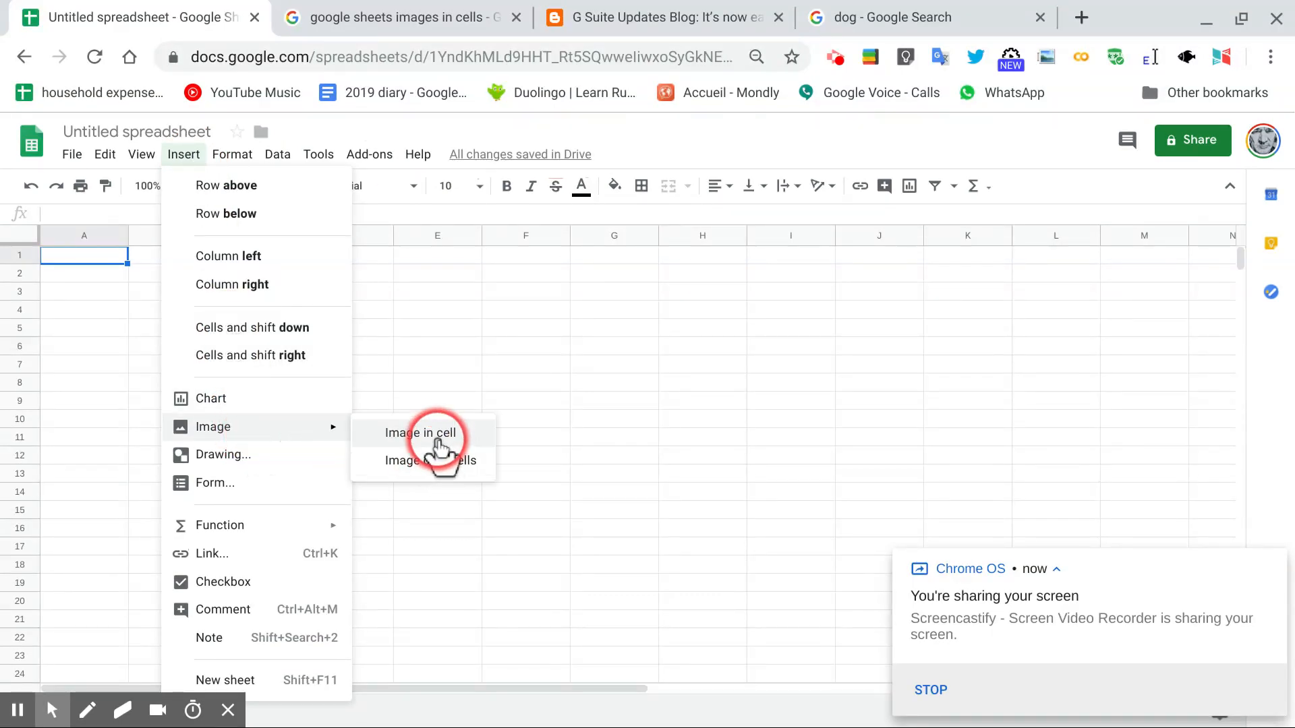
left_click(443, 434)
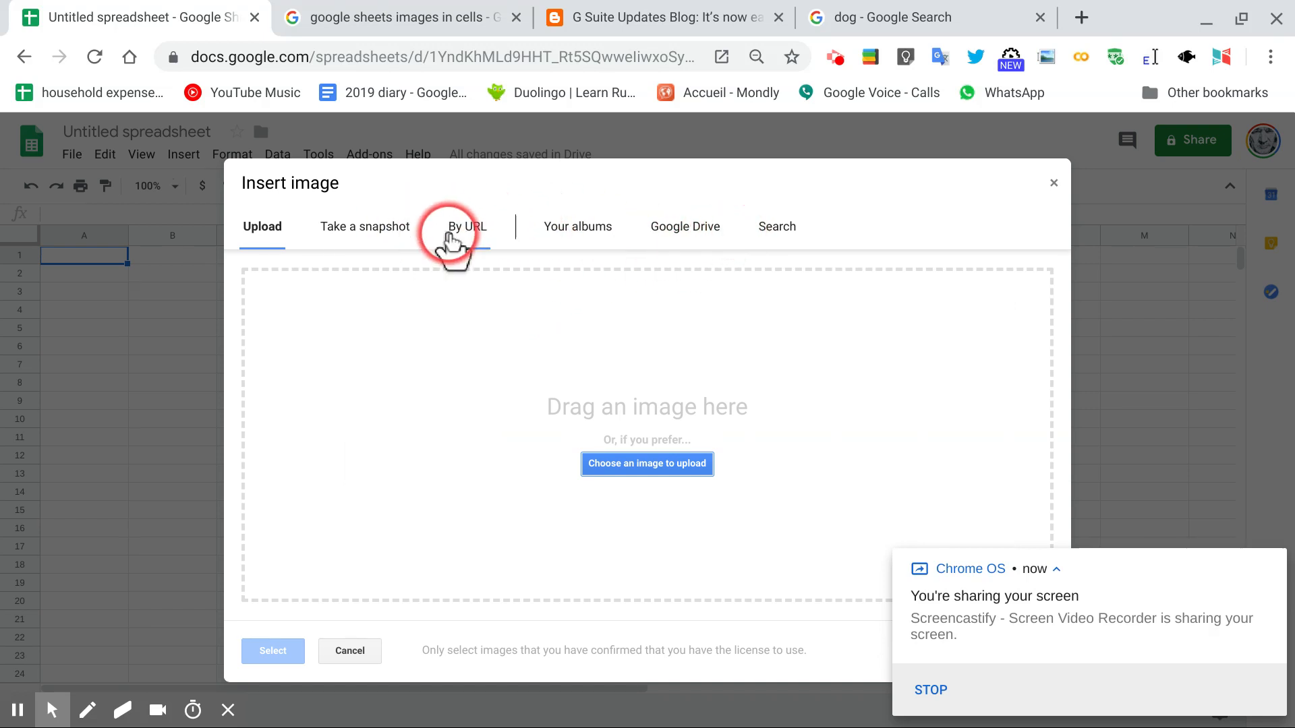
left_click(456, 233)
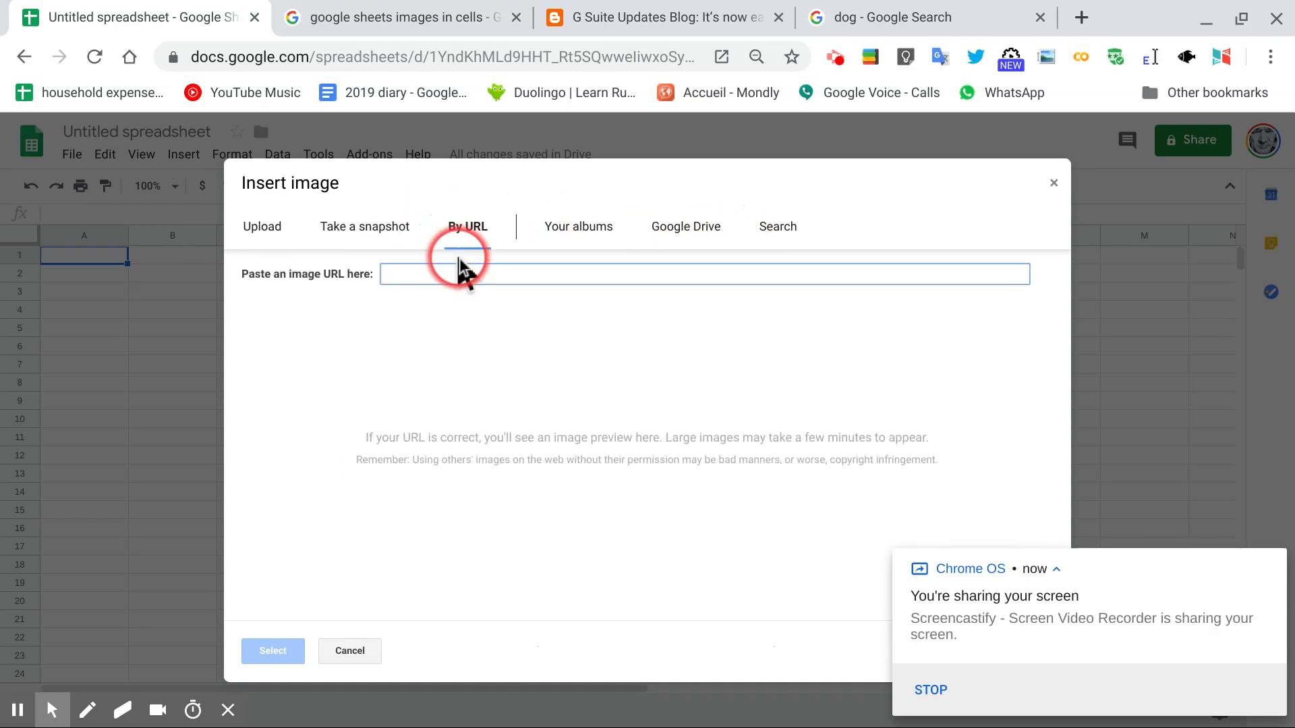
key("ctrl+v")
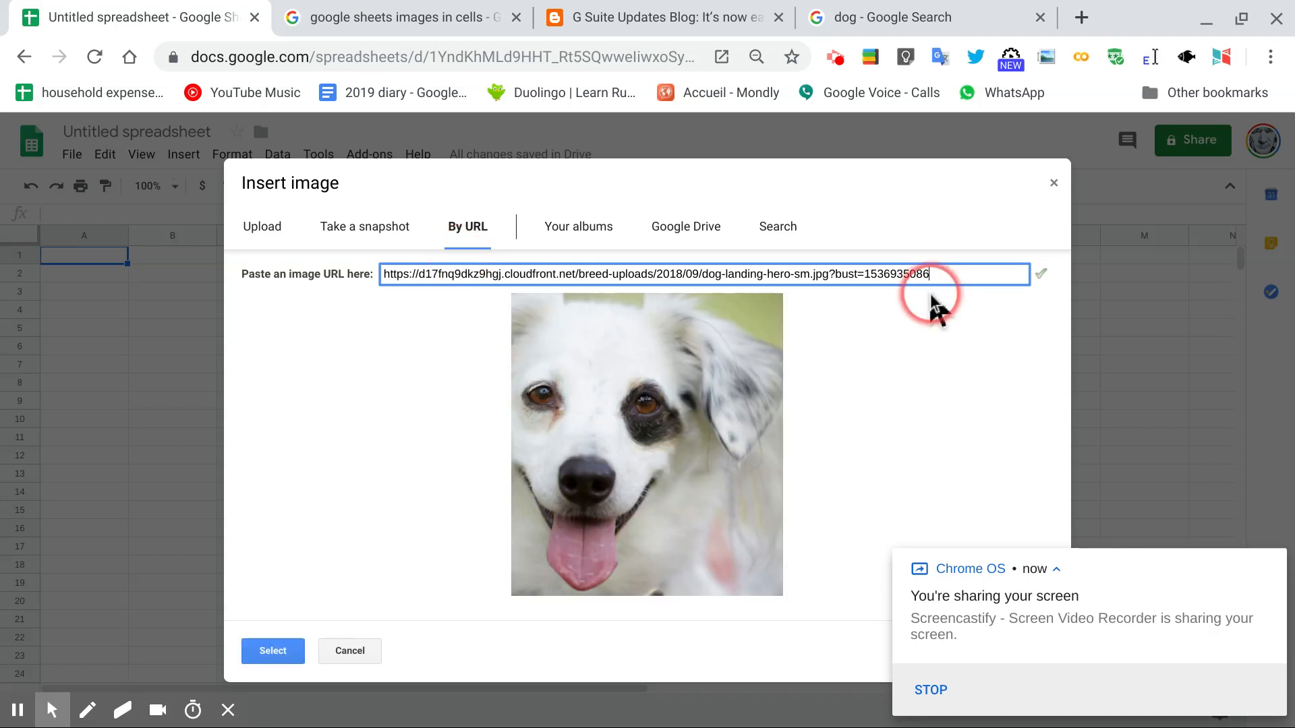
left_click(289, 650)
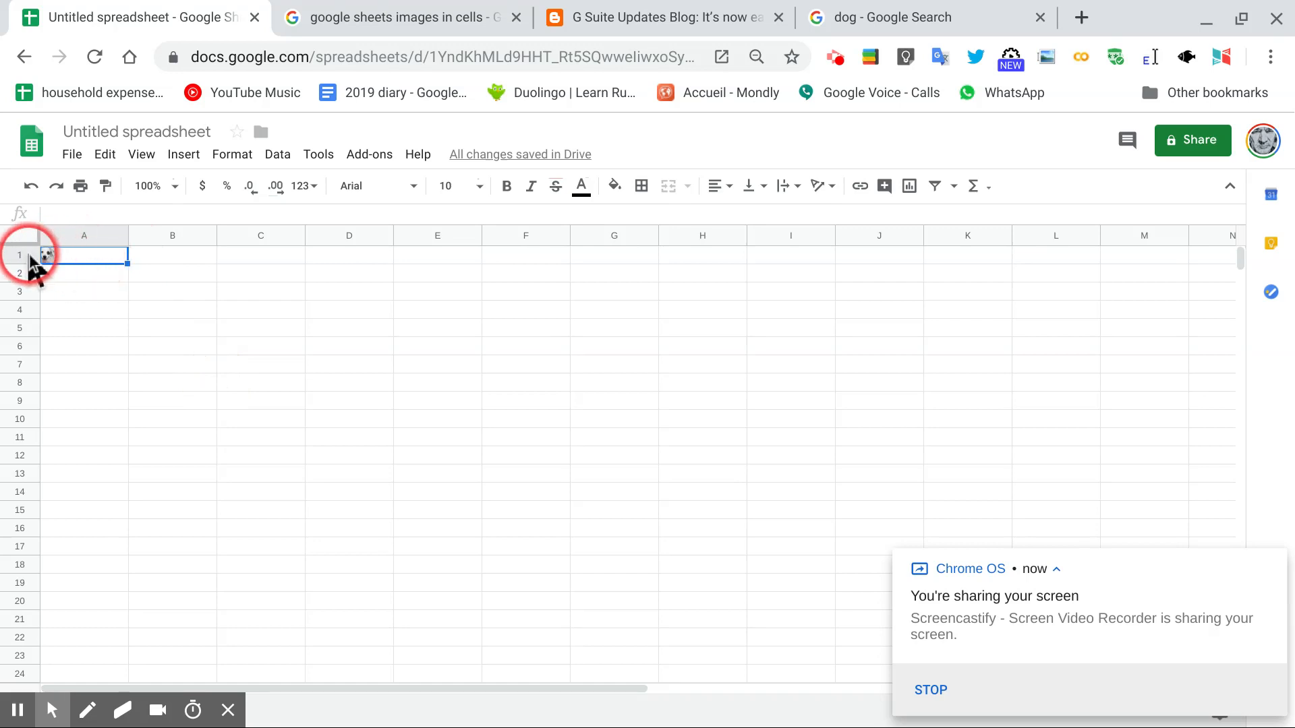
Enlarge row 1 and column A so that the dog photo fills cell A1
left_click_drag(25, 263, 27, 434)
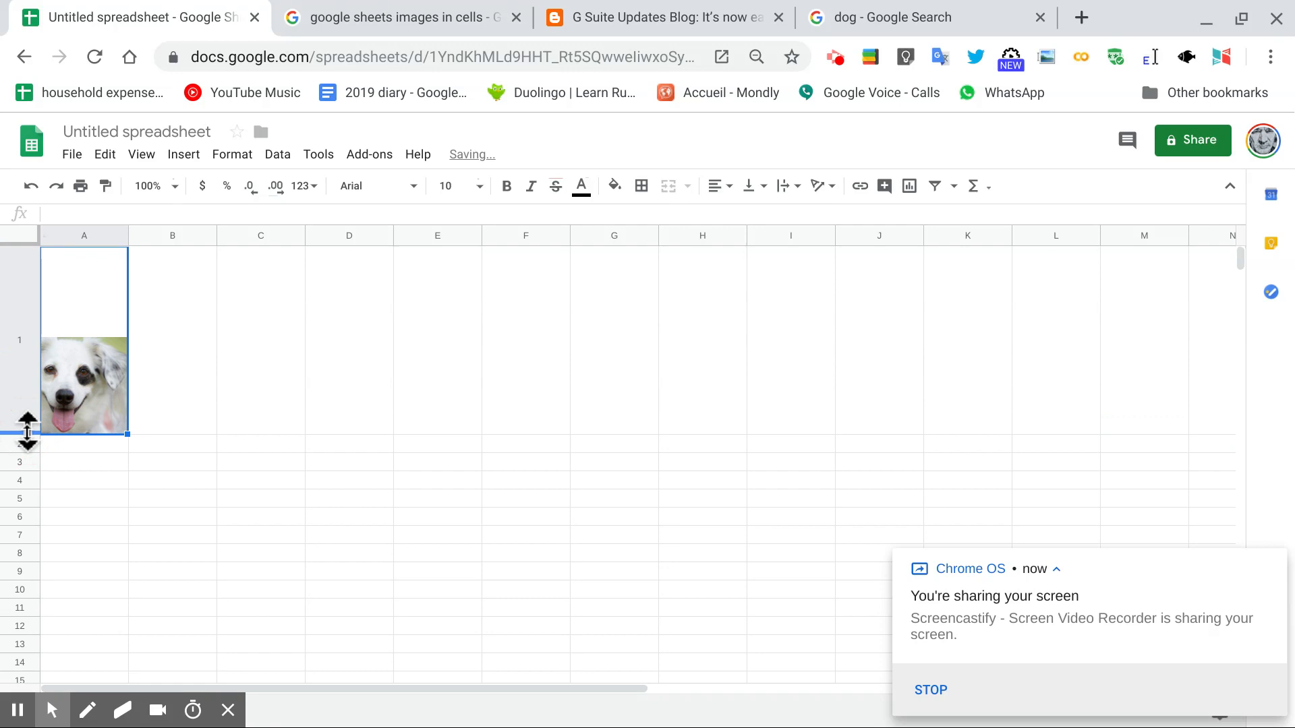
left_click_drag(128, 232, 212, 235)
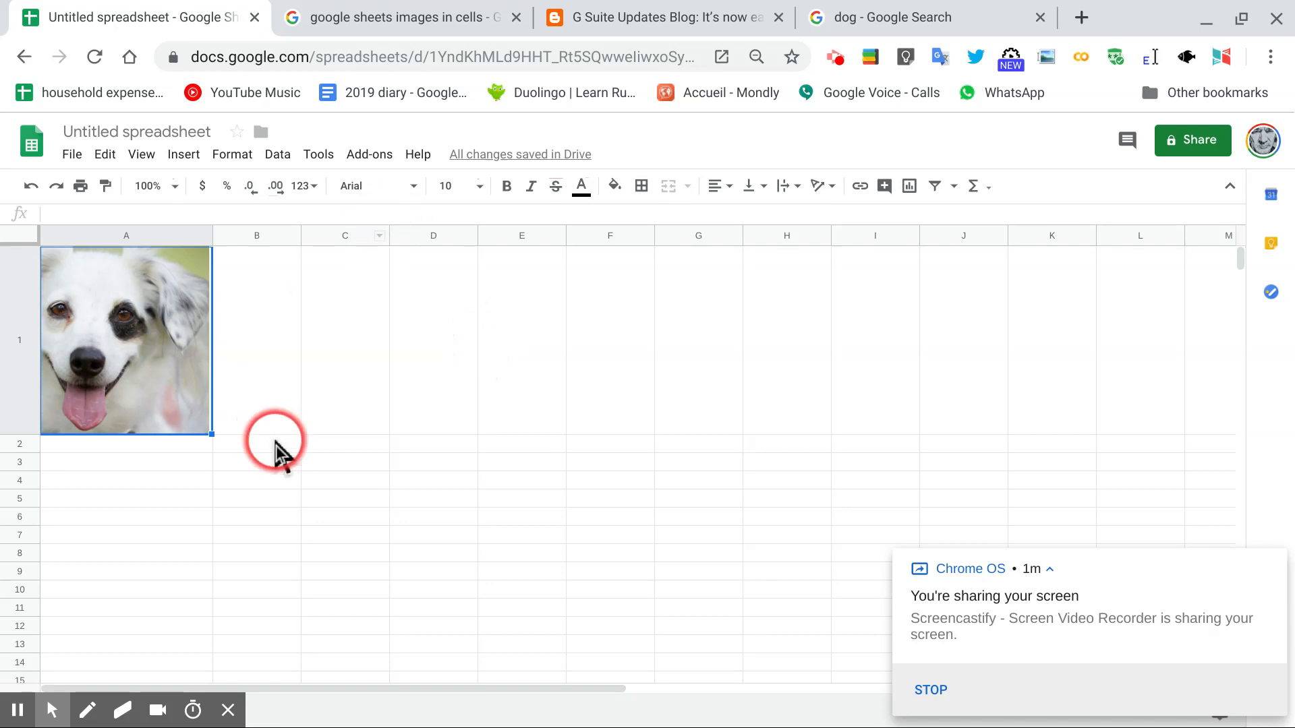
left_click(326, 377)
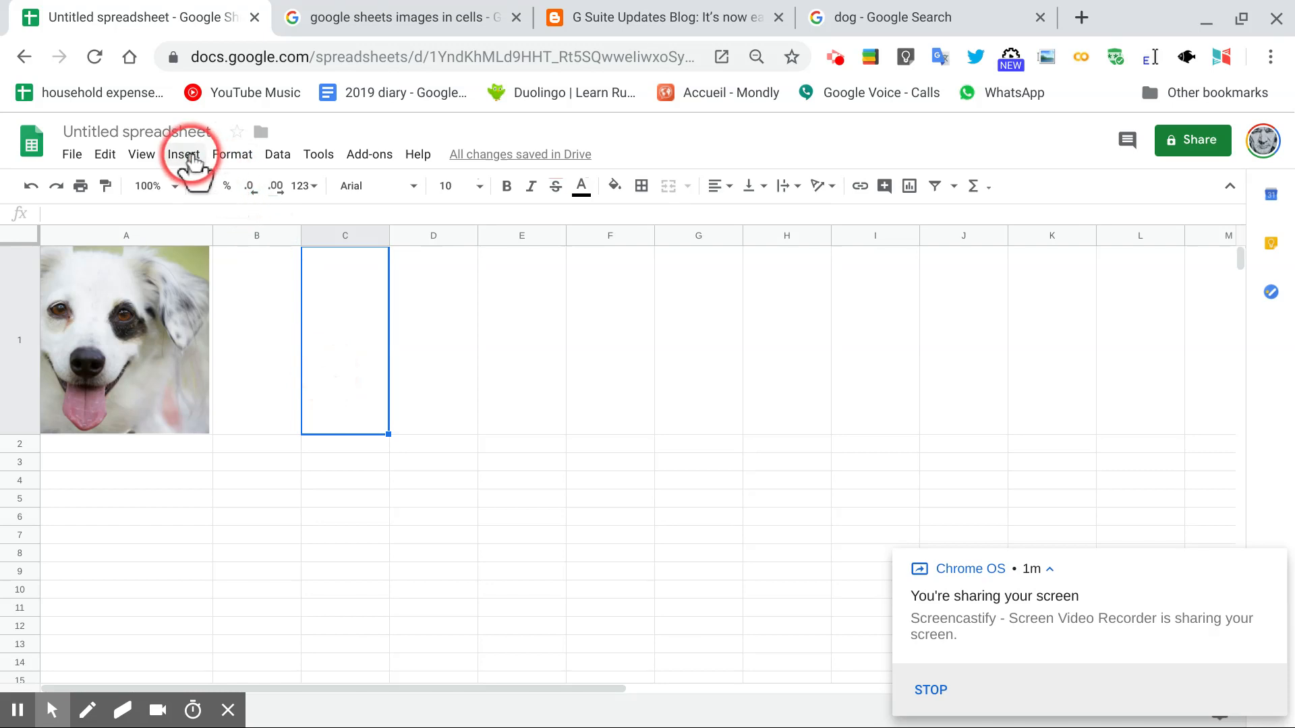
left_click(191, 159)
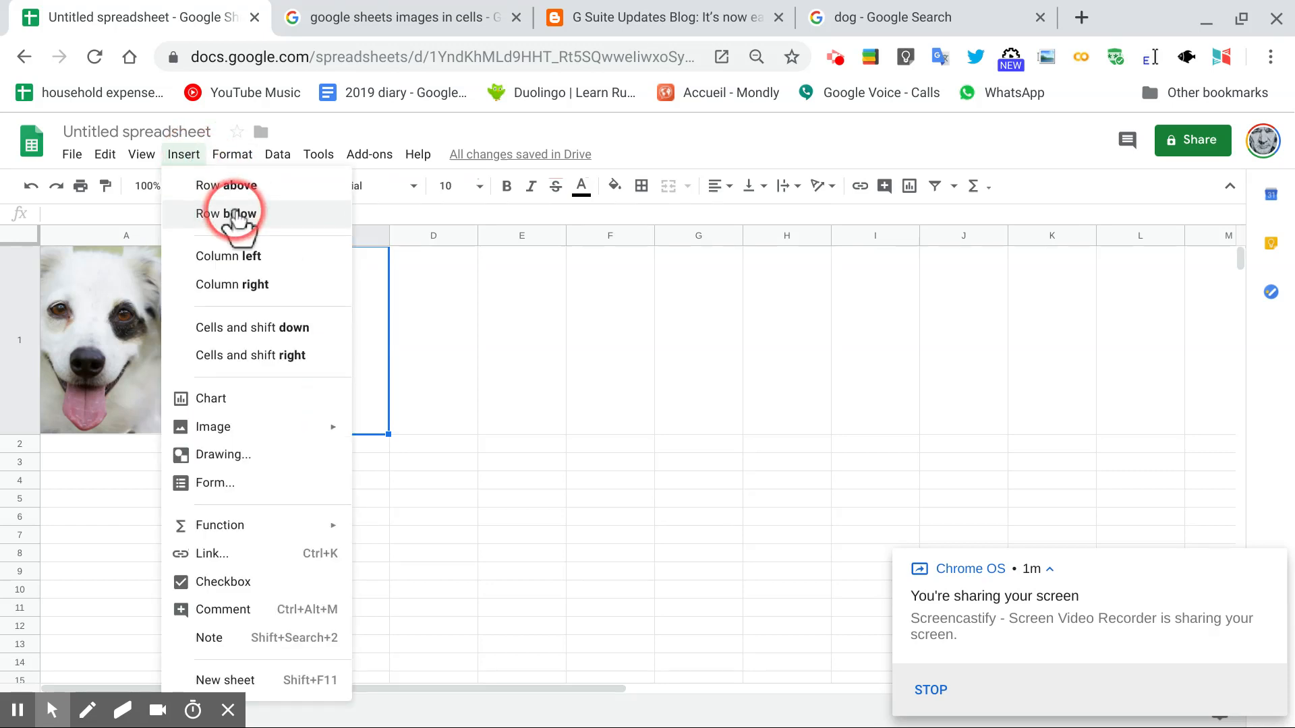
left_click(446, 340)
left_click(349, 337)
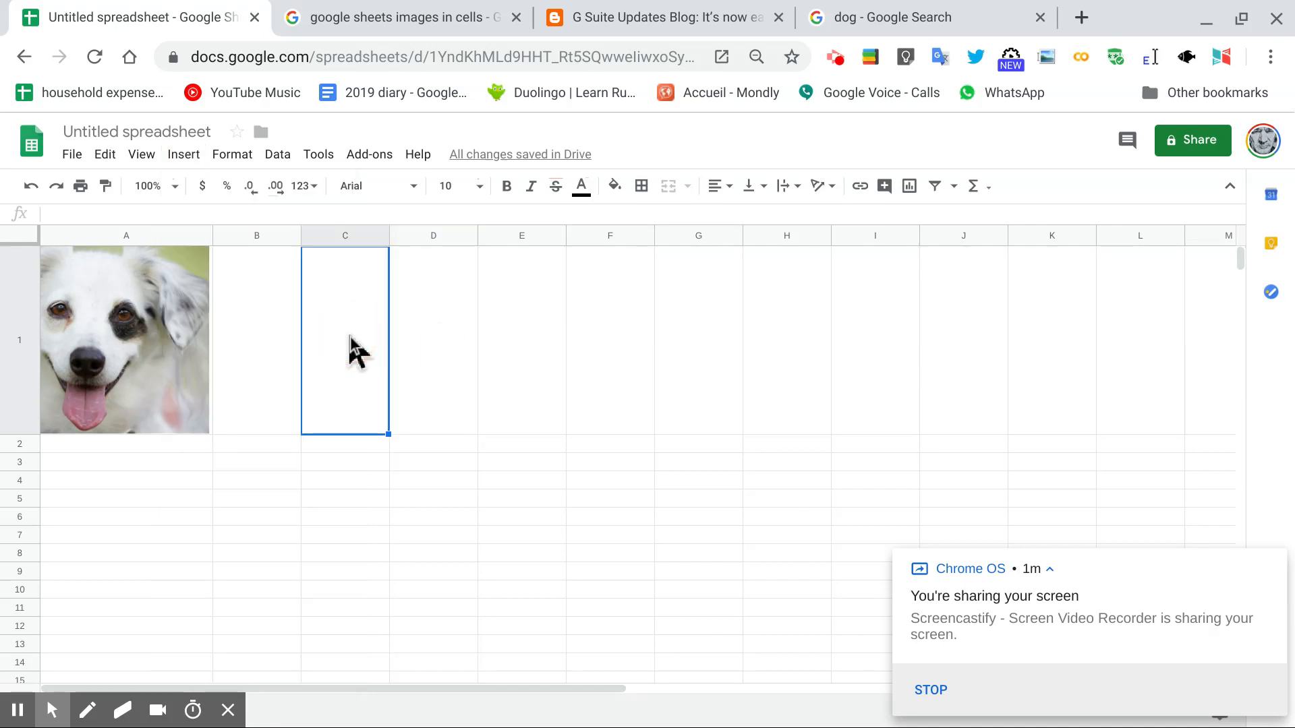
Switch to the file manager and copy the photos 1.jpg to 4.jpg from the Google Photos folder 1998 > 03
key("alt+Tab")
left_click(355, 351)
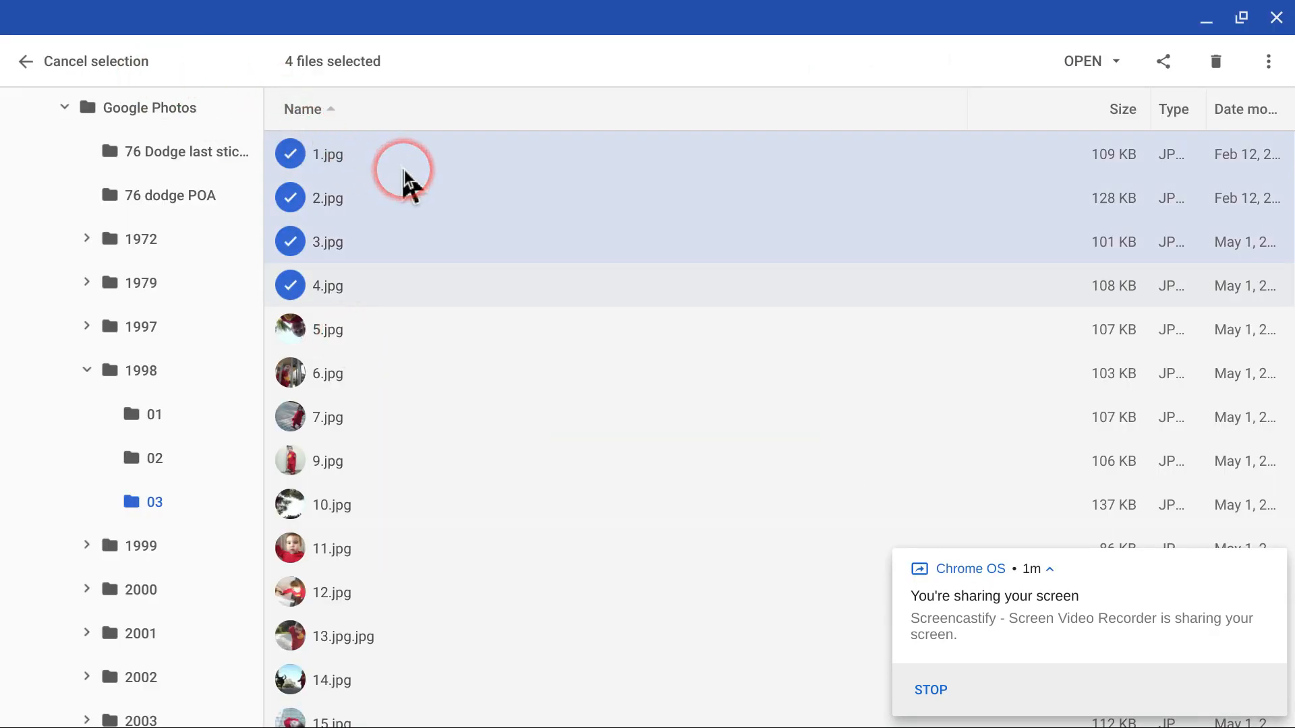
mouse_move(1239, 602)
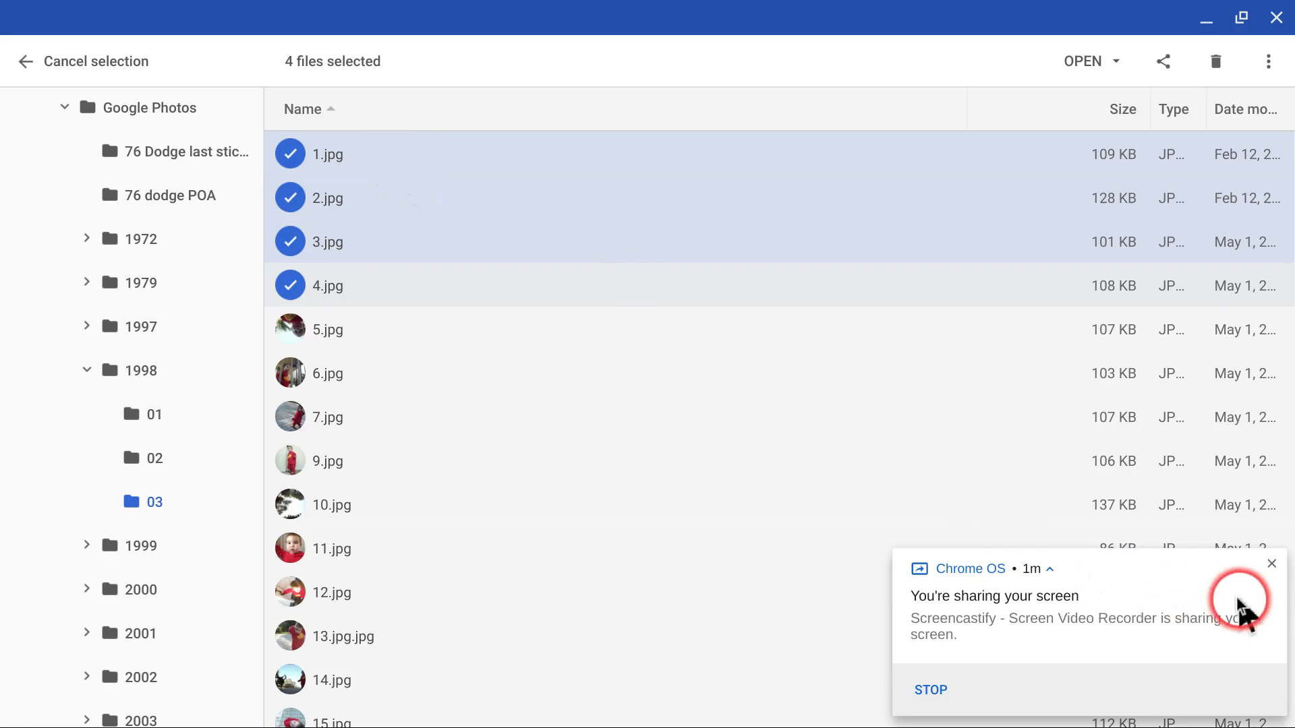
left_click(1271, 569)
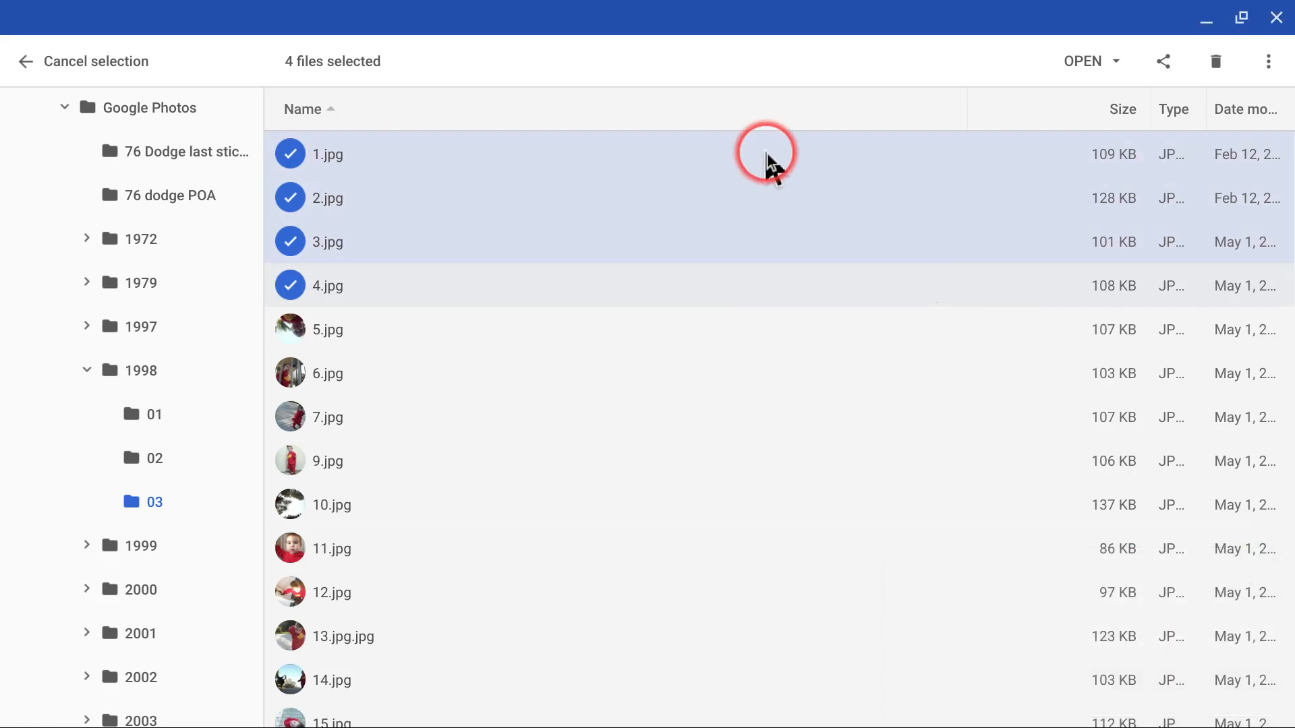
left_click(489, 162)
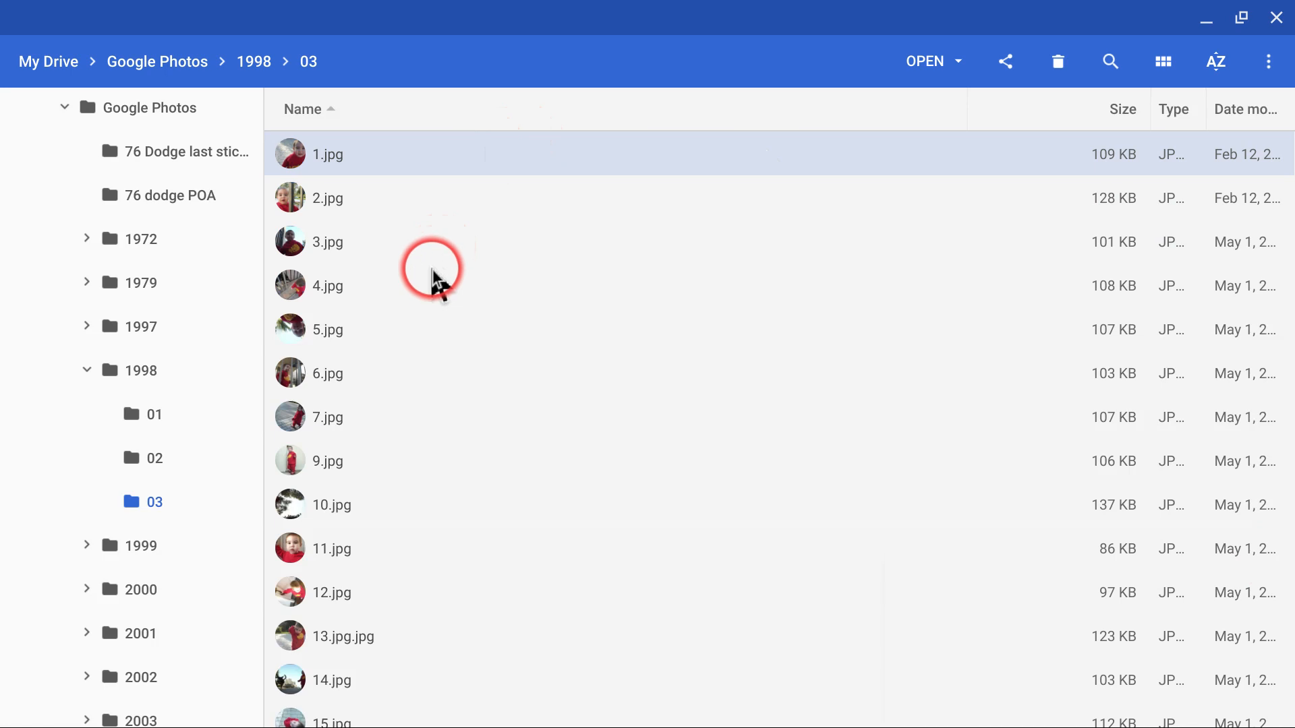
left_click(426, 290, "shift")
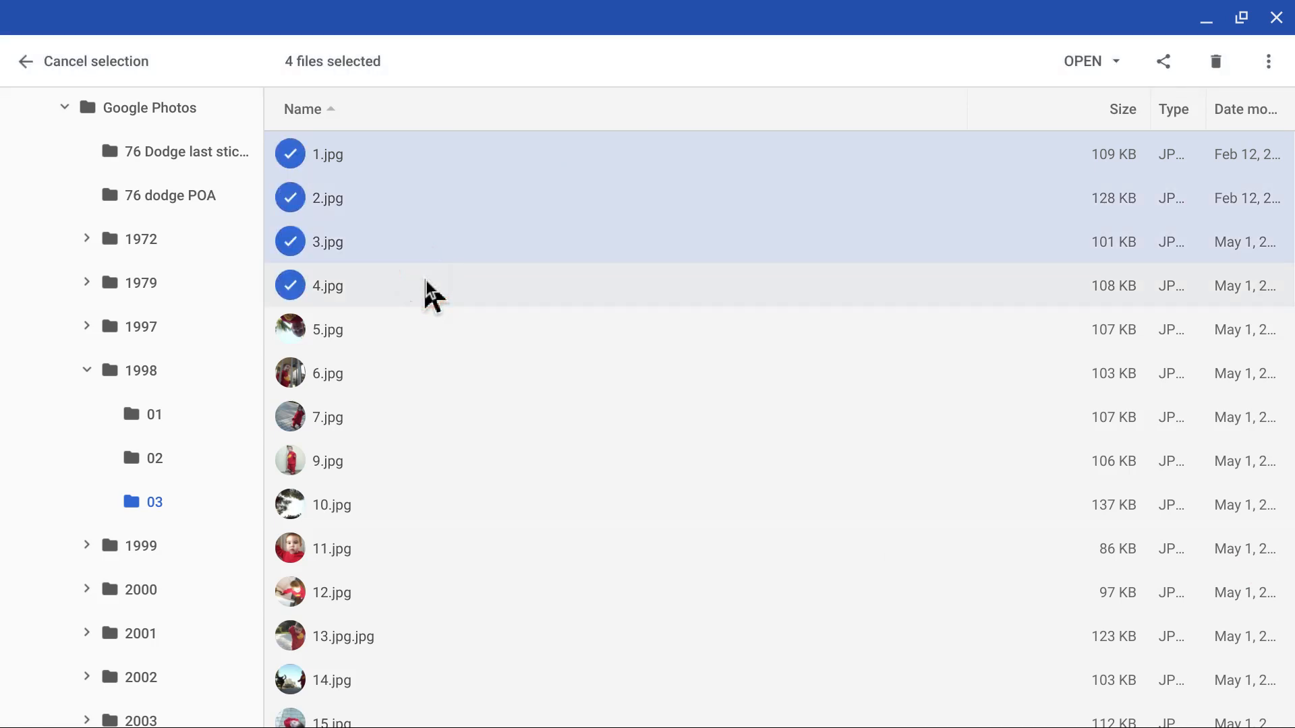
right_click(432, 294)
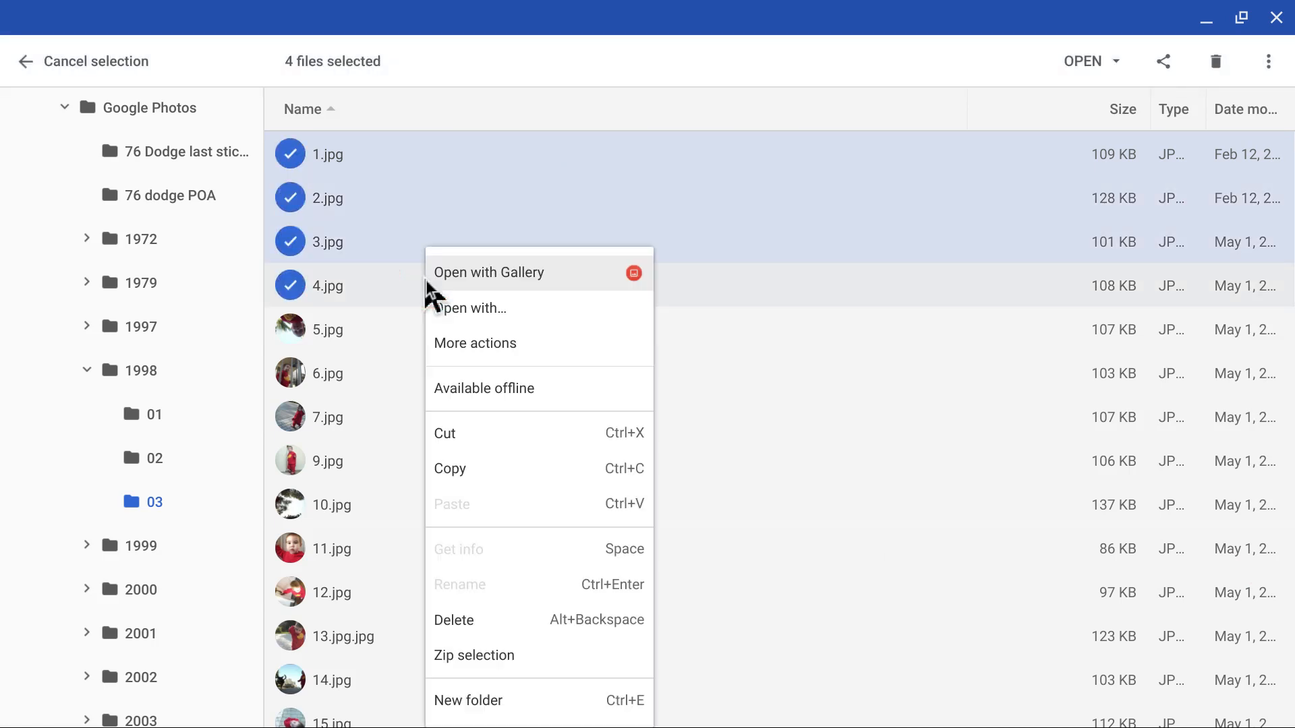
left_click(497, 472)
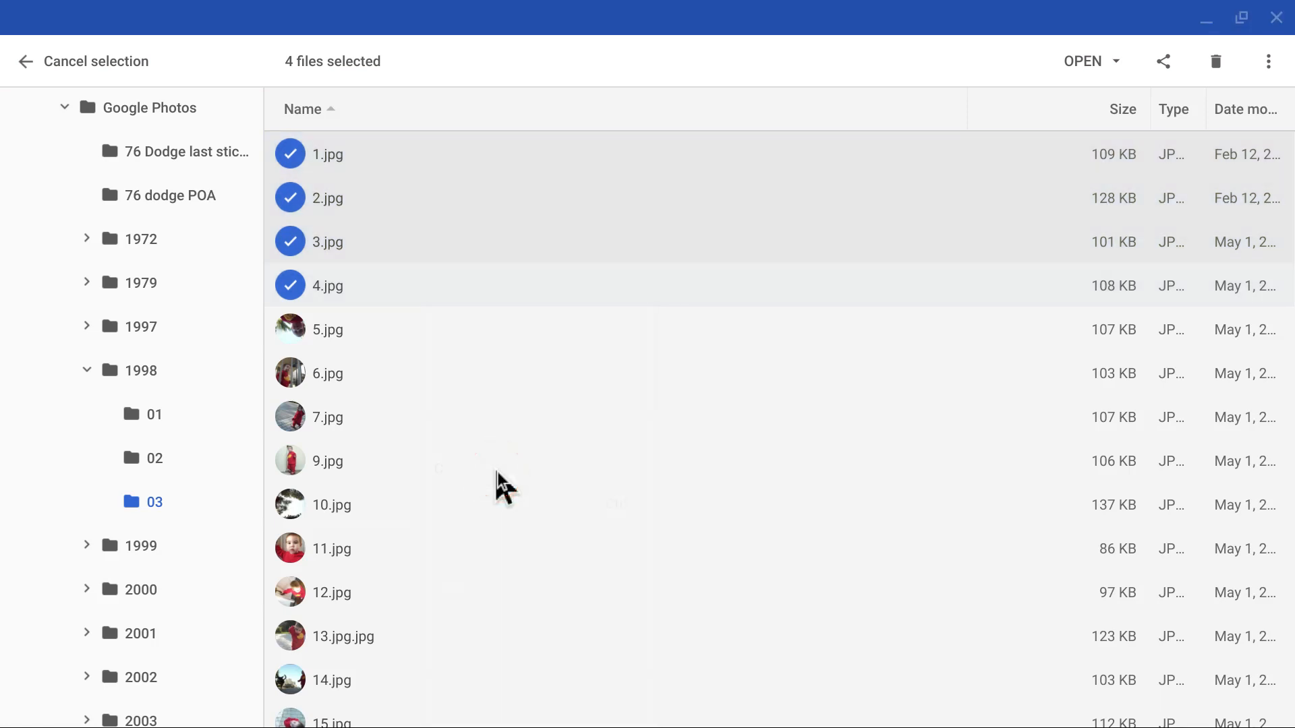
Switch back to the spreadsheet and select cells C1 to C6 as the target for the copied photos
key("alt+Tab")
left_click(497, 481)
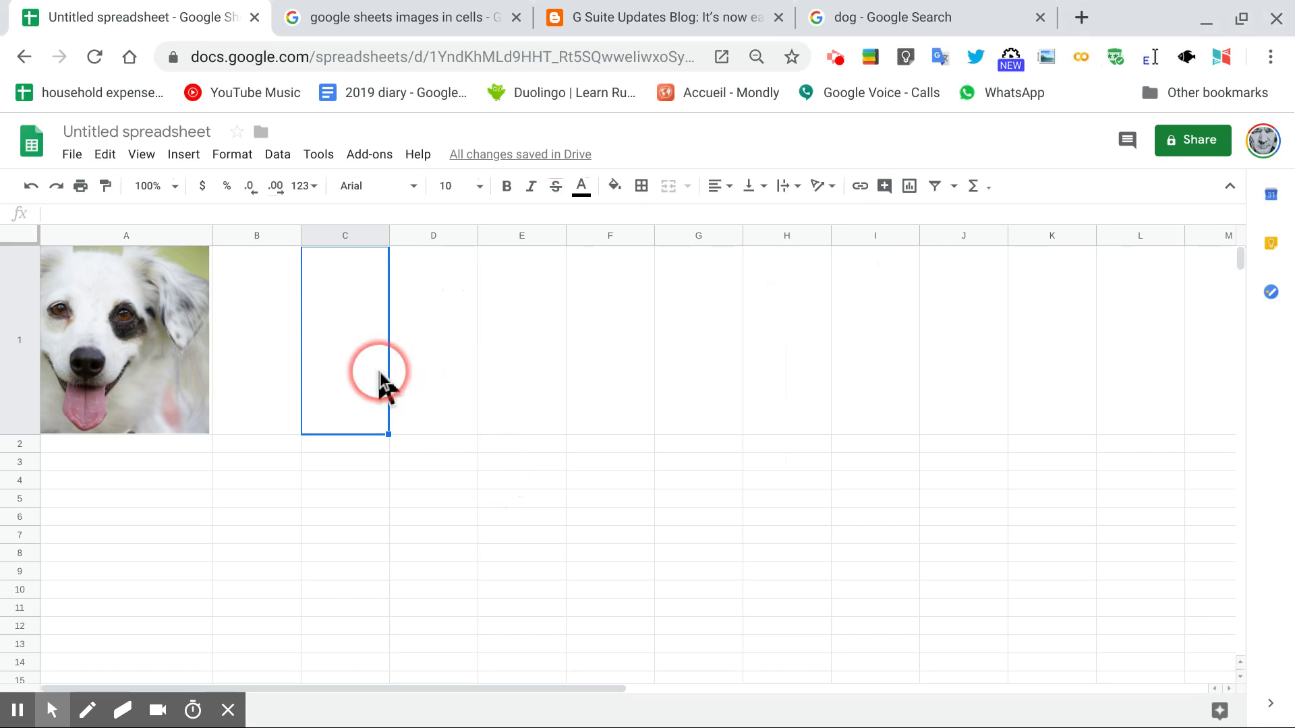
key("shift+Down")
key("shift+Down")
key("shift+Down")
key("shift+Down")
key("shift+Down")
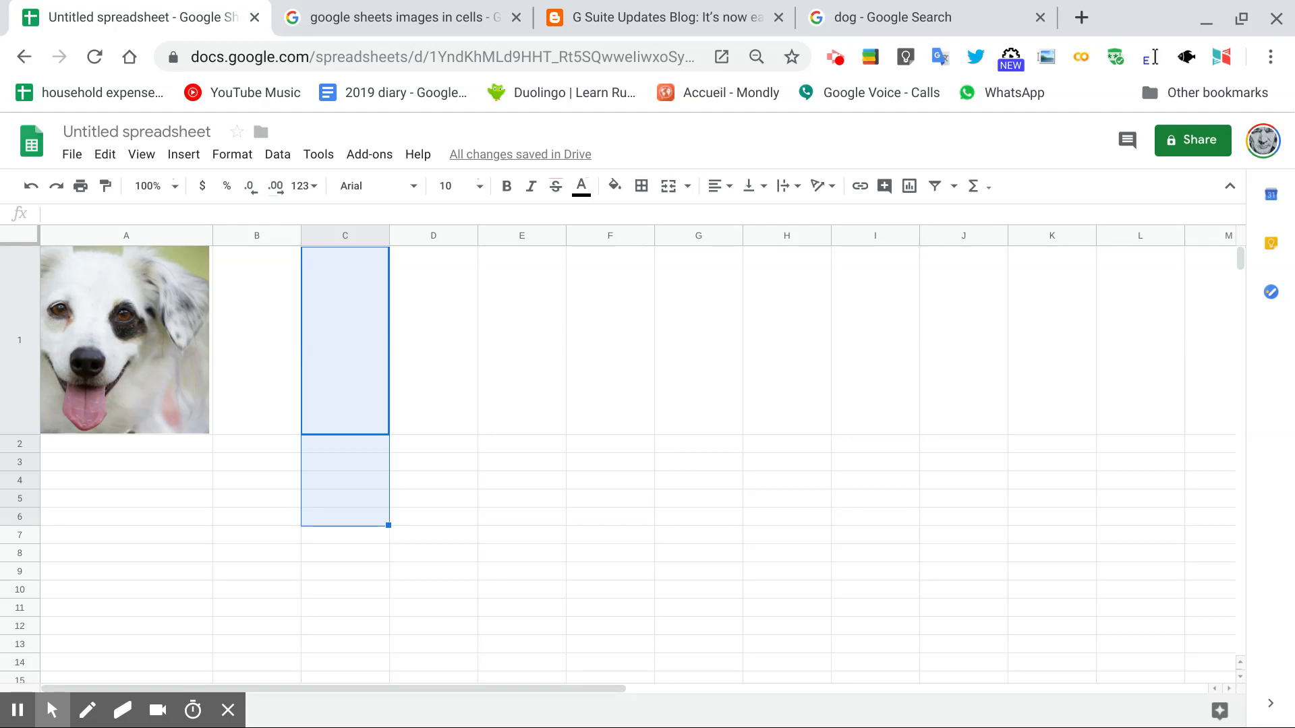
Start inserting an in-cell image in C1 and show the recent Google Drive images as its source
left_click(370, 313)
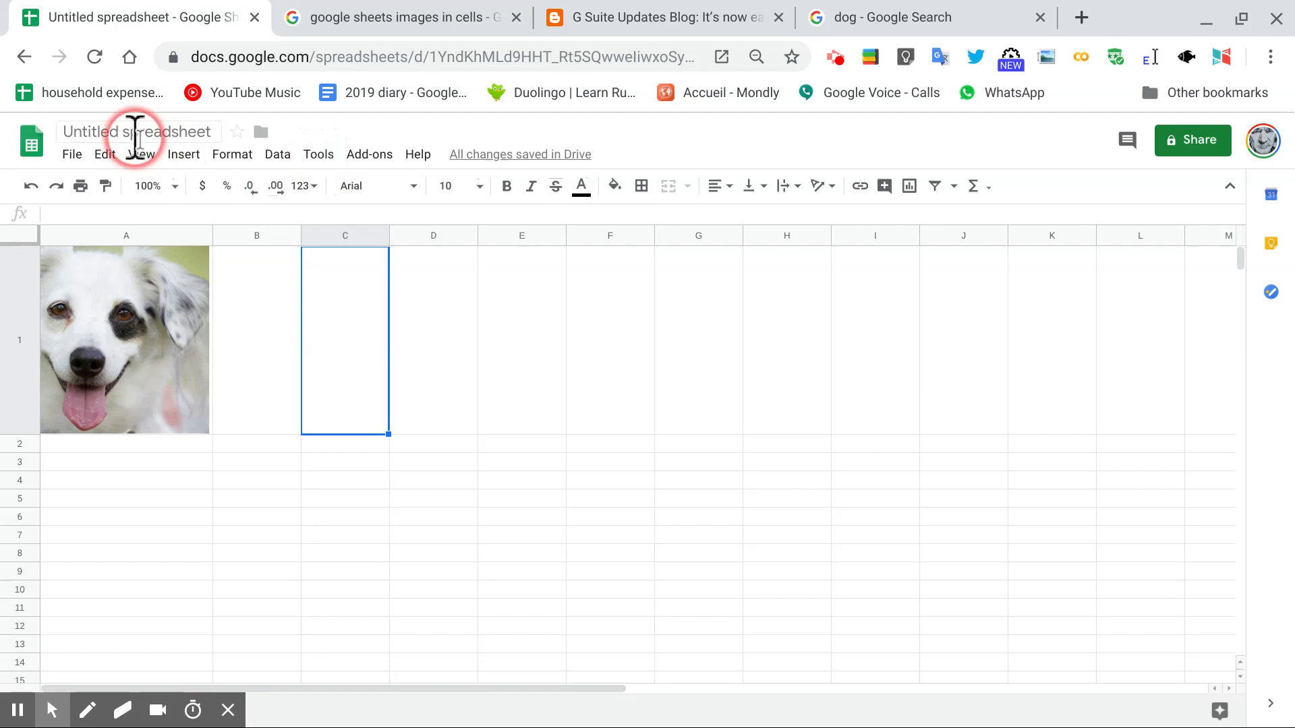
left_click(177, 156)
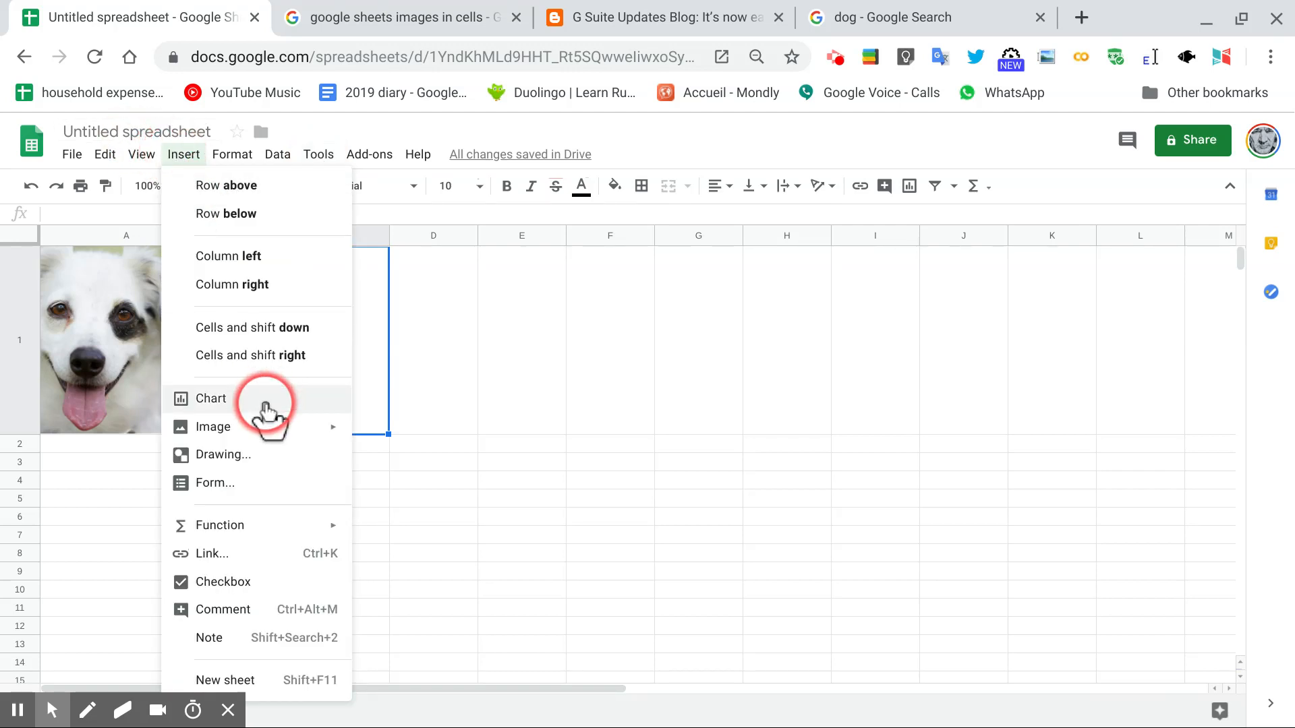
mouse_move(267, 430)
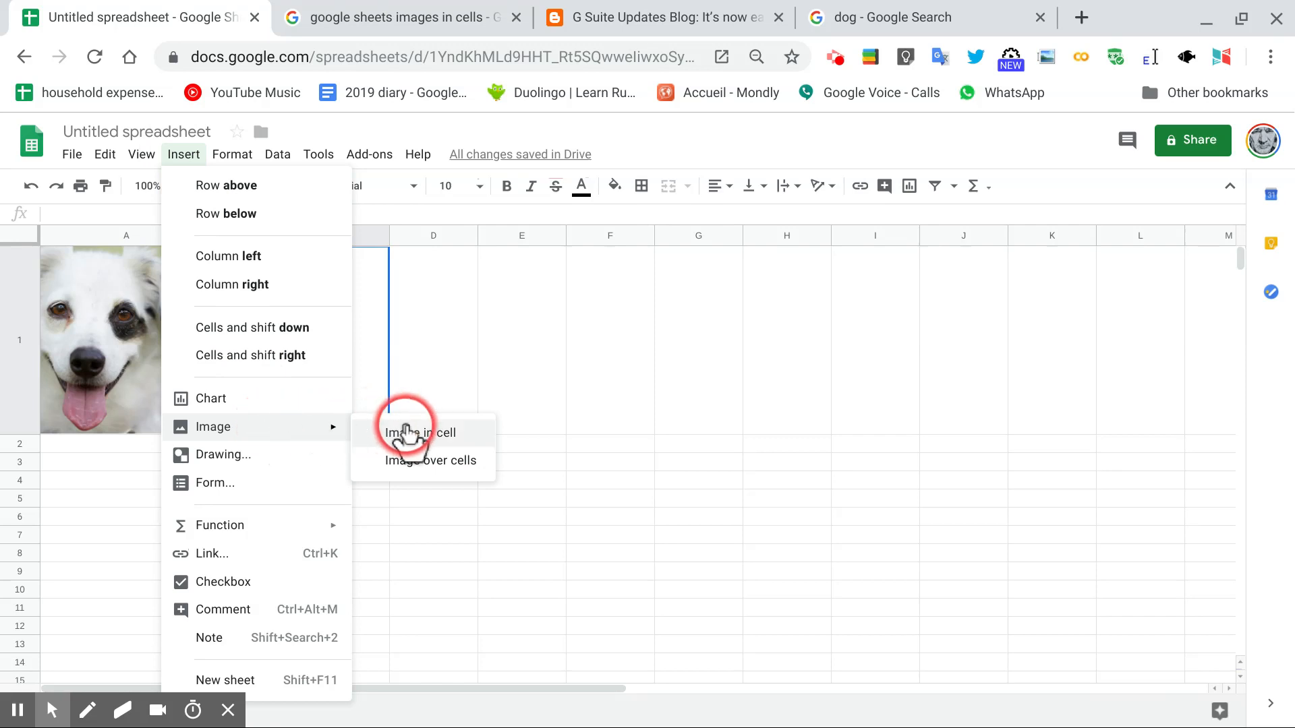
left_click(410, 435)
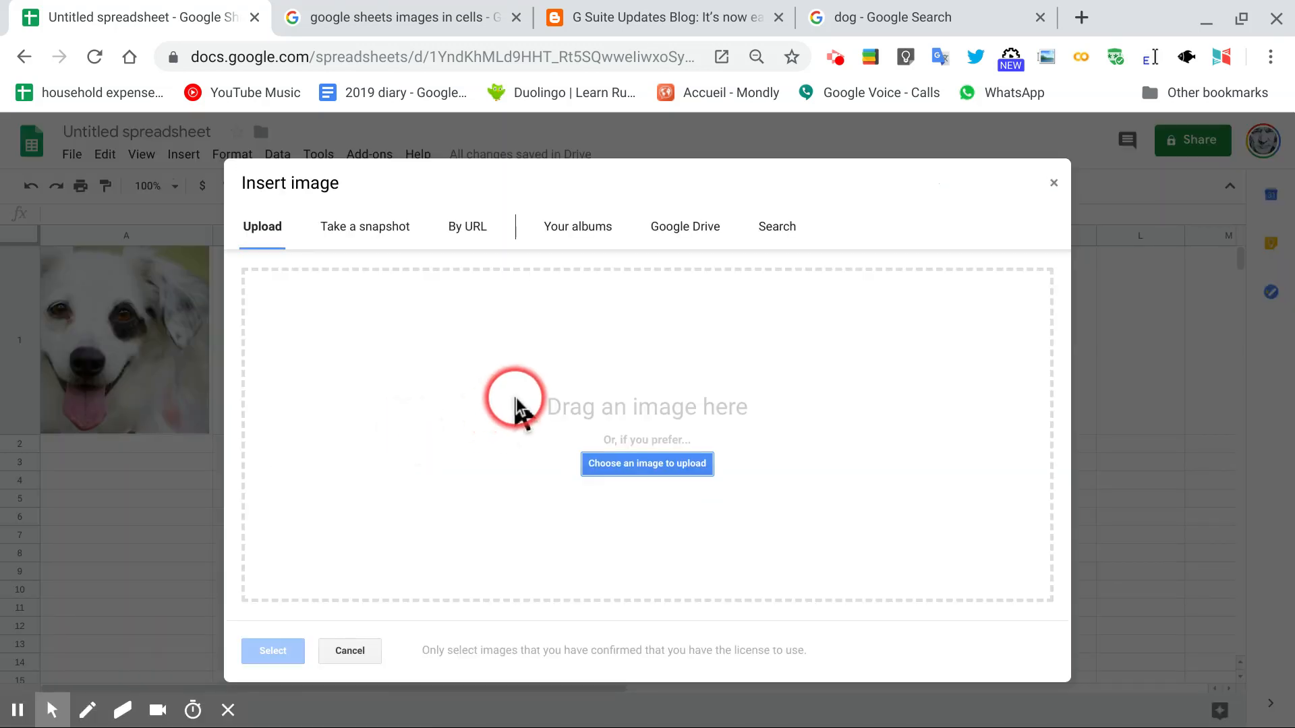
left_click(688, 229)
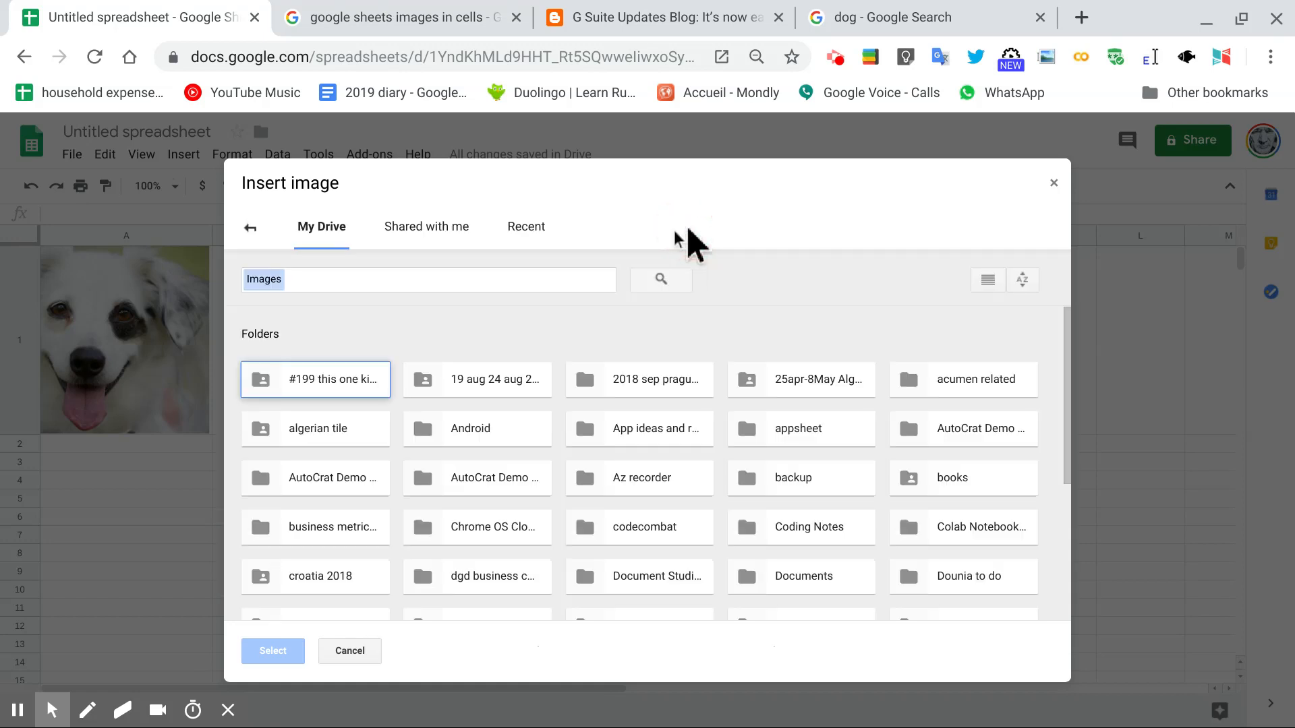
left_click(526, 226)
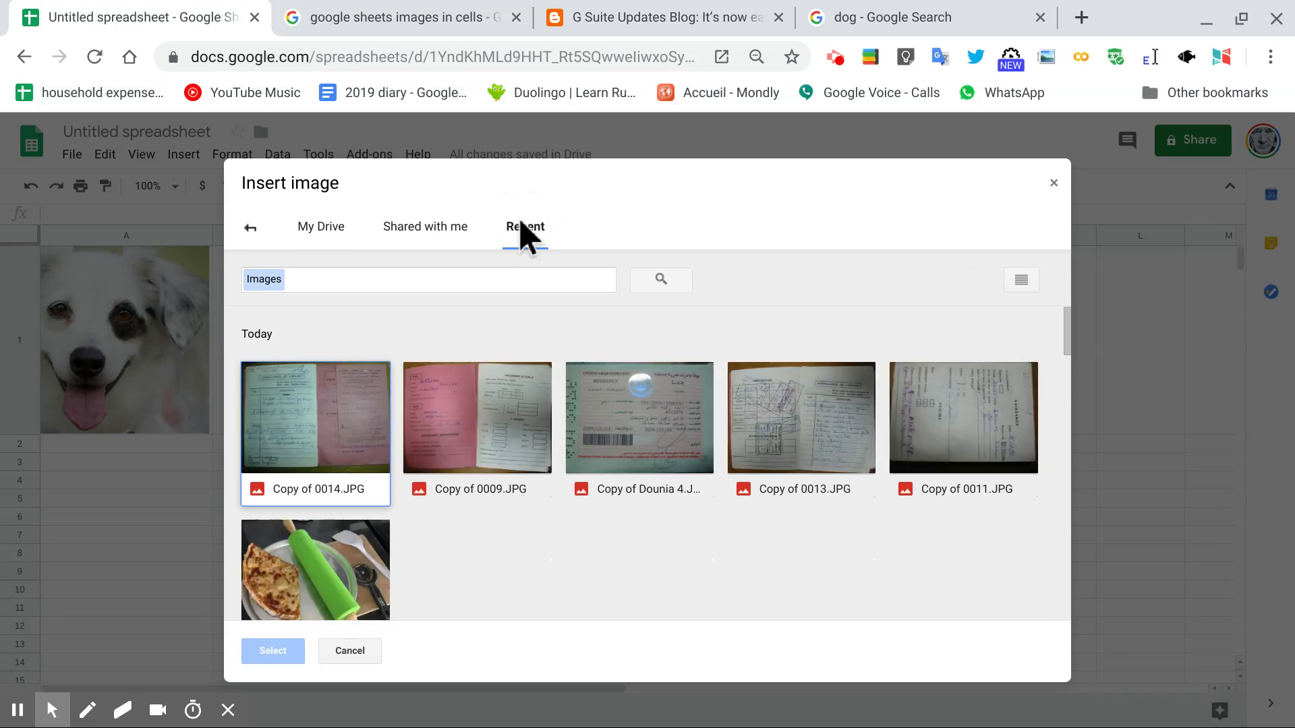
Insert the recent Drive photo of the green rolling pin into C1 and widen column C to fit the photo at full row height
left_click(588, 425)
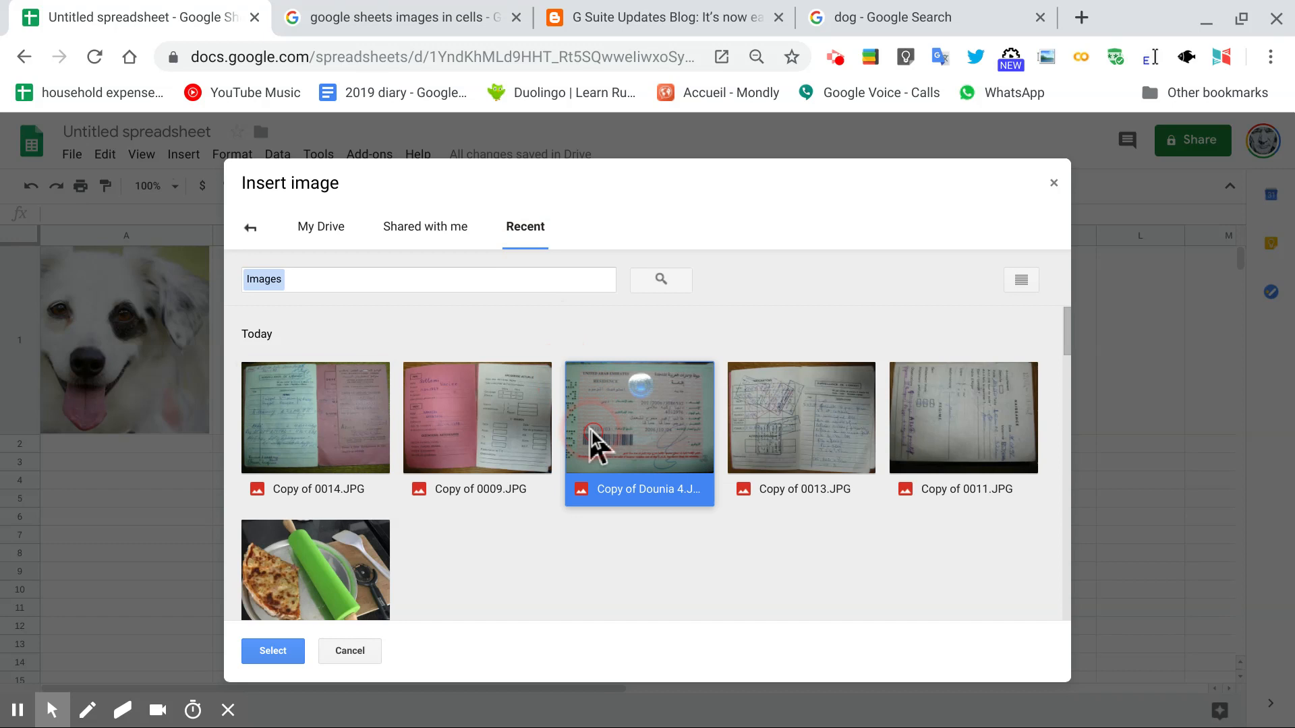
left_click(507, 433)
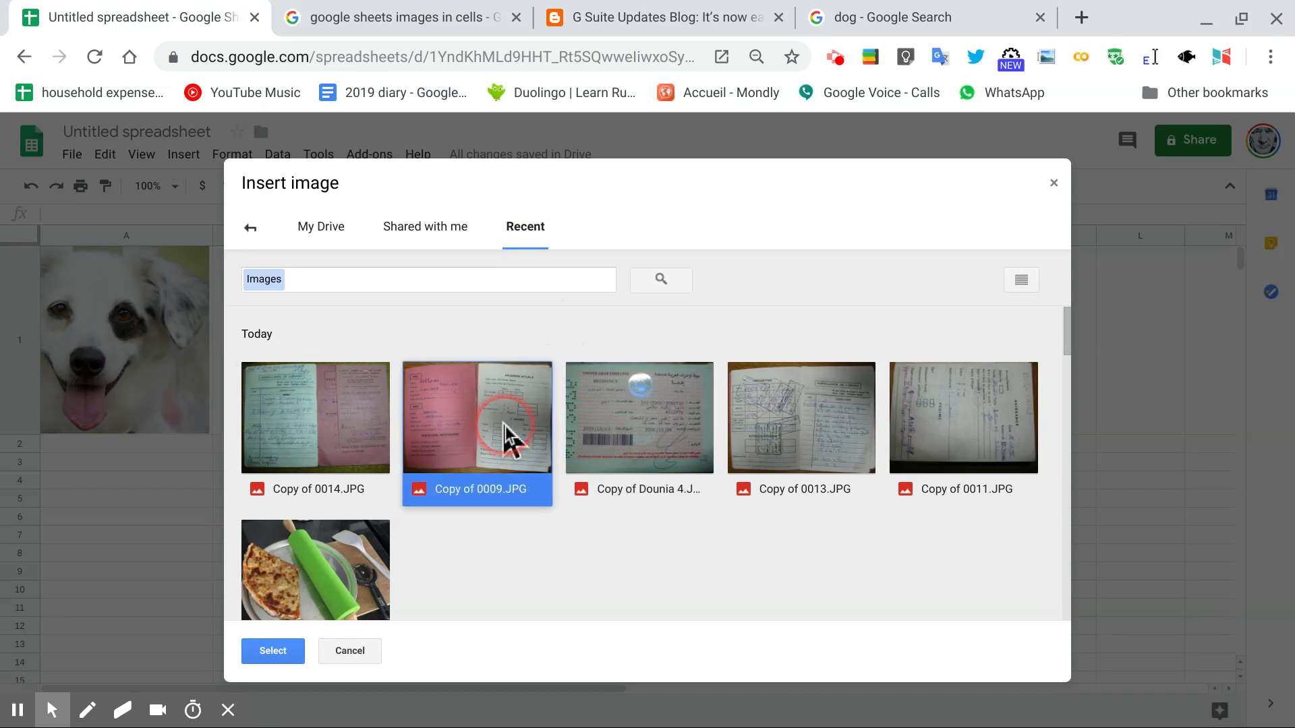
left_click(349, 423)
left_click(480, 433)
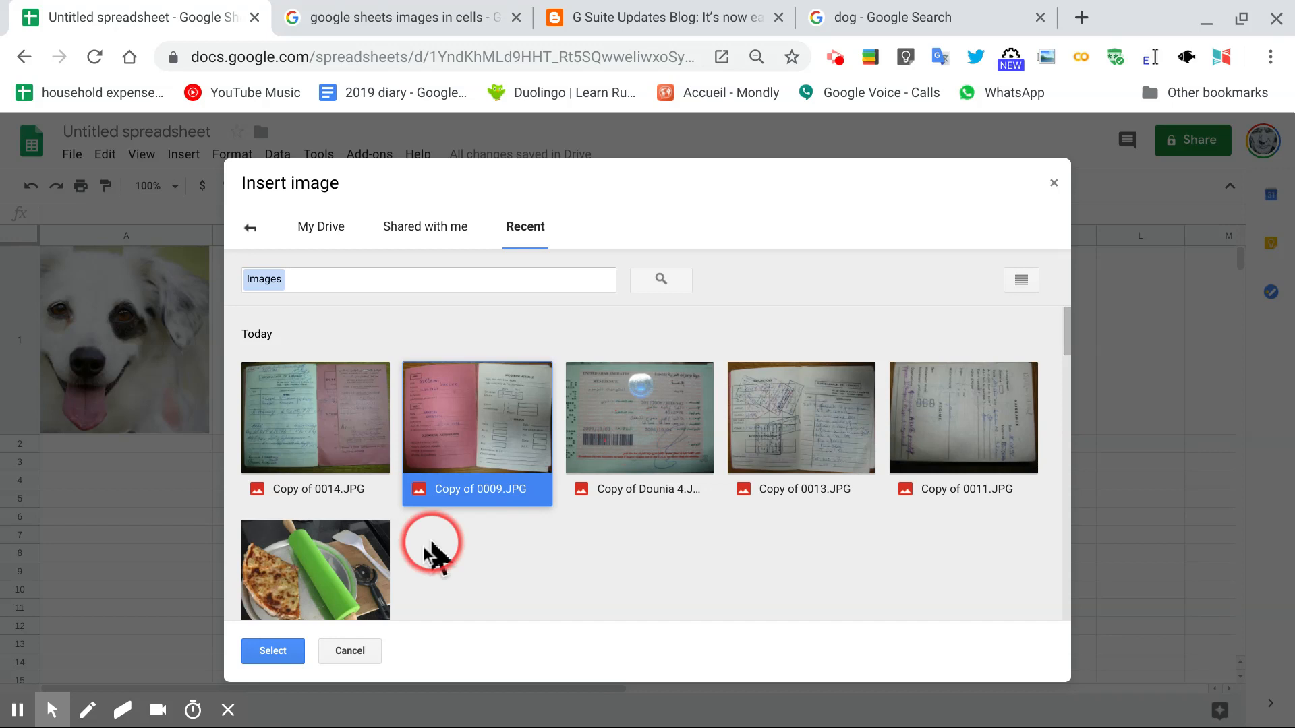
left_click(371, 570)
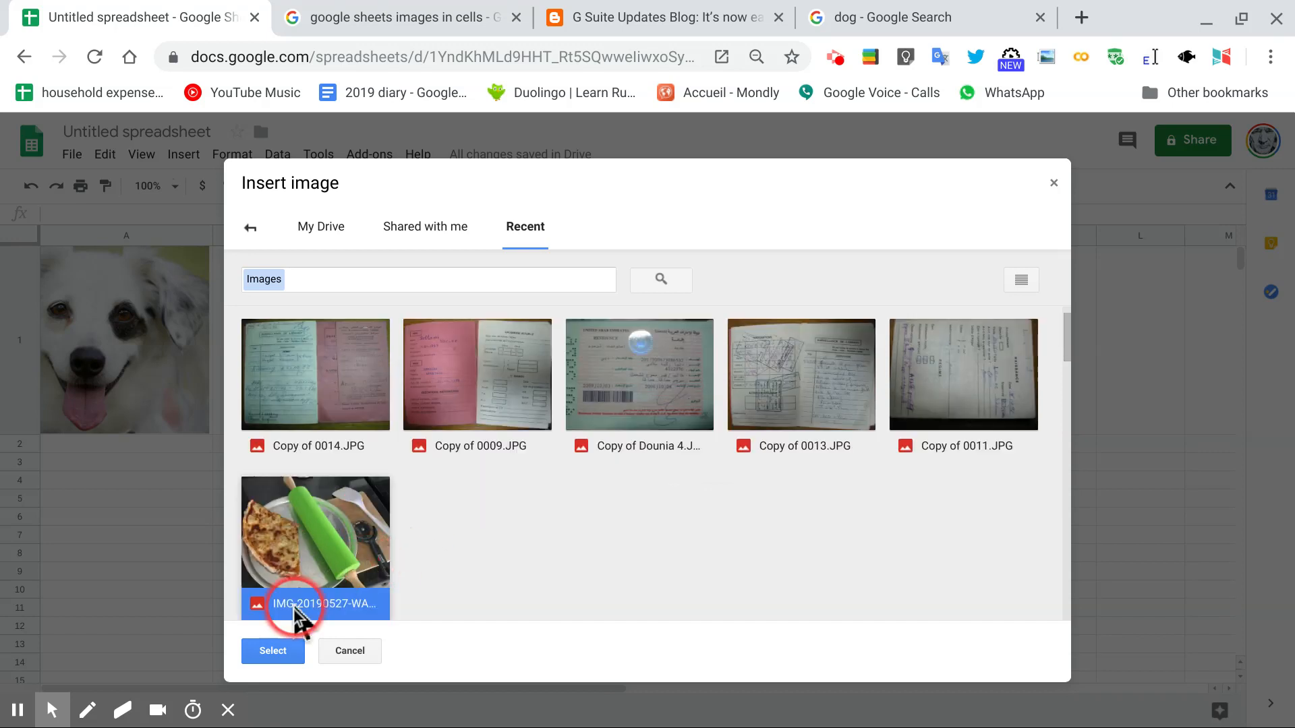
left_click(275, 651)
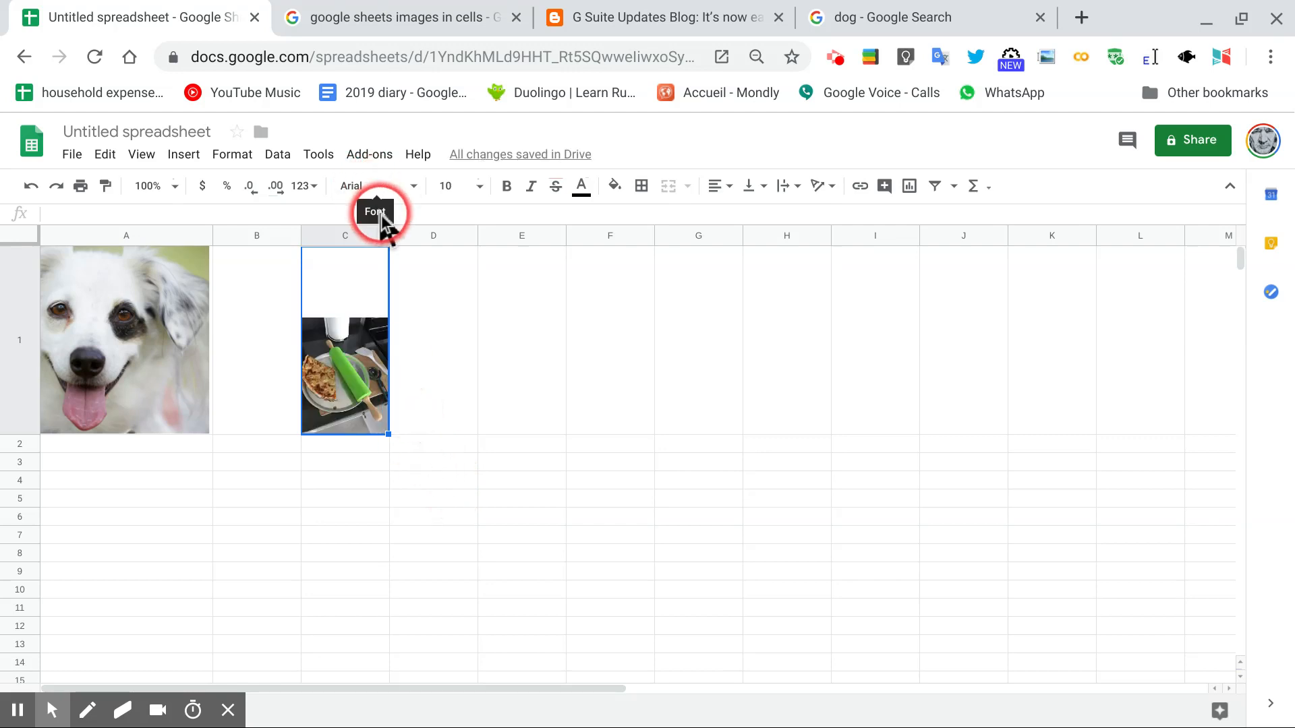
left_click_drag(387, 237, 467, 245)
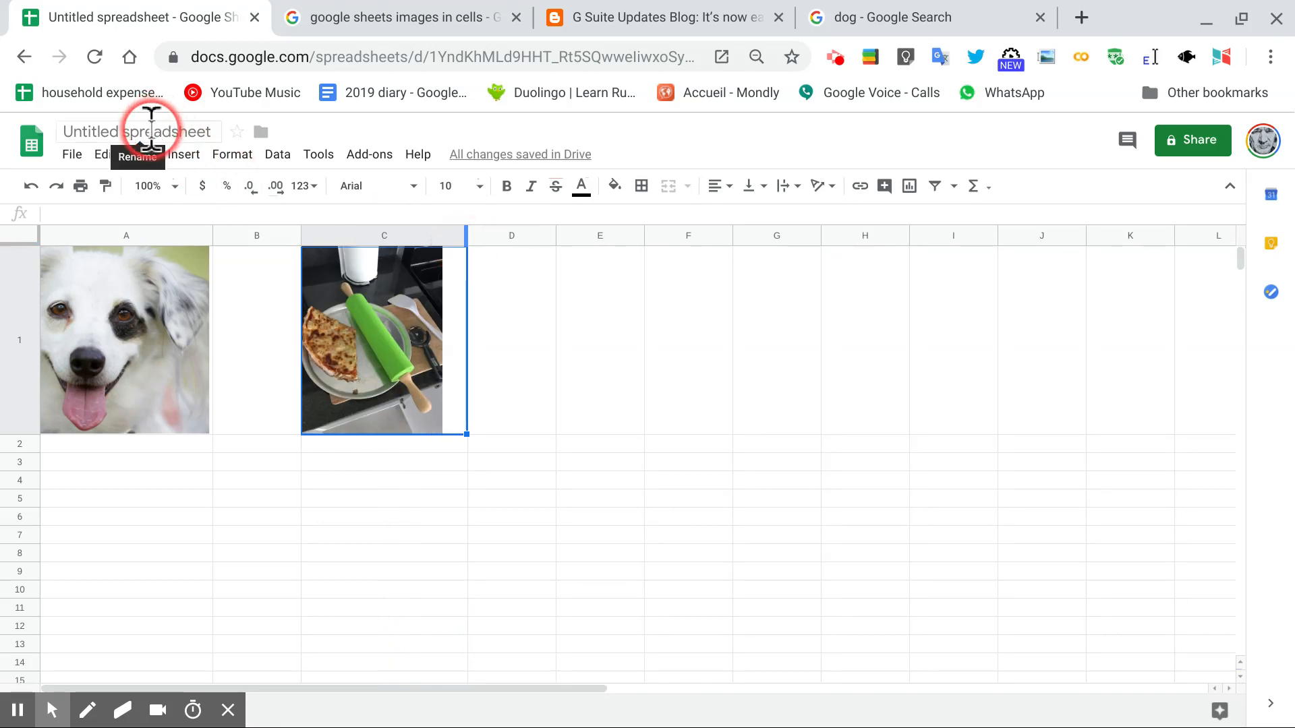
Rename the spreadsheet as "inserting images into google sheets"
left_click(151, 129)
type("inserting images into google sheet")
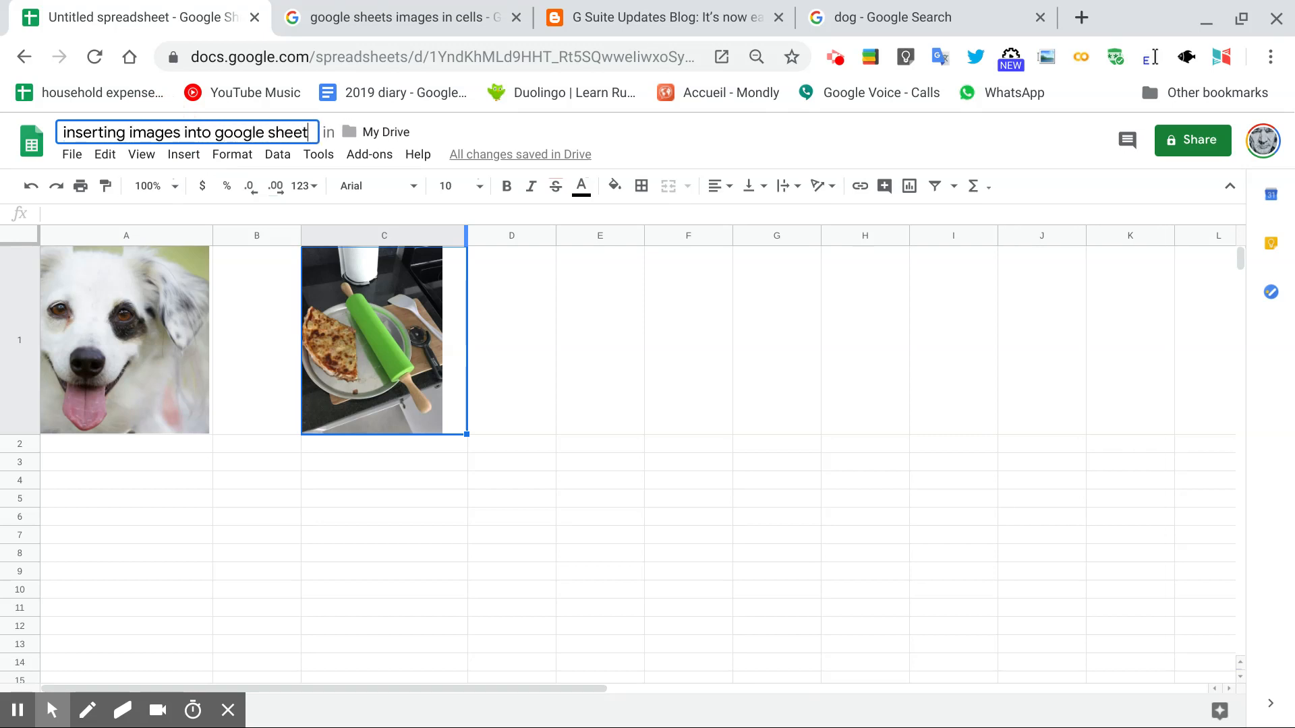
type("s")
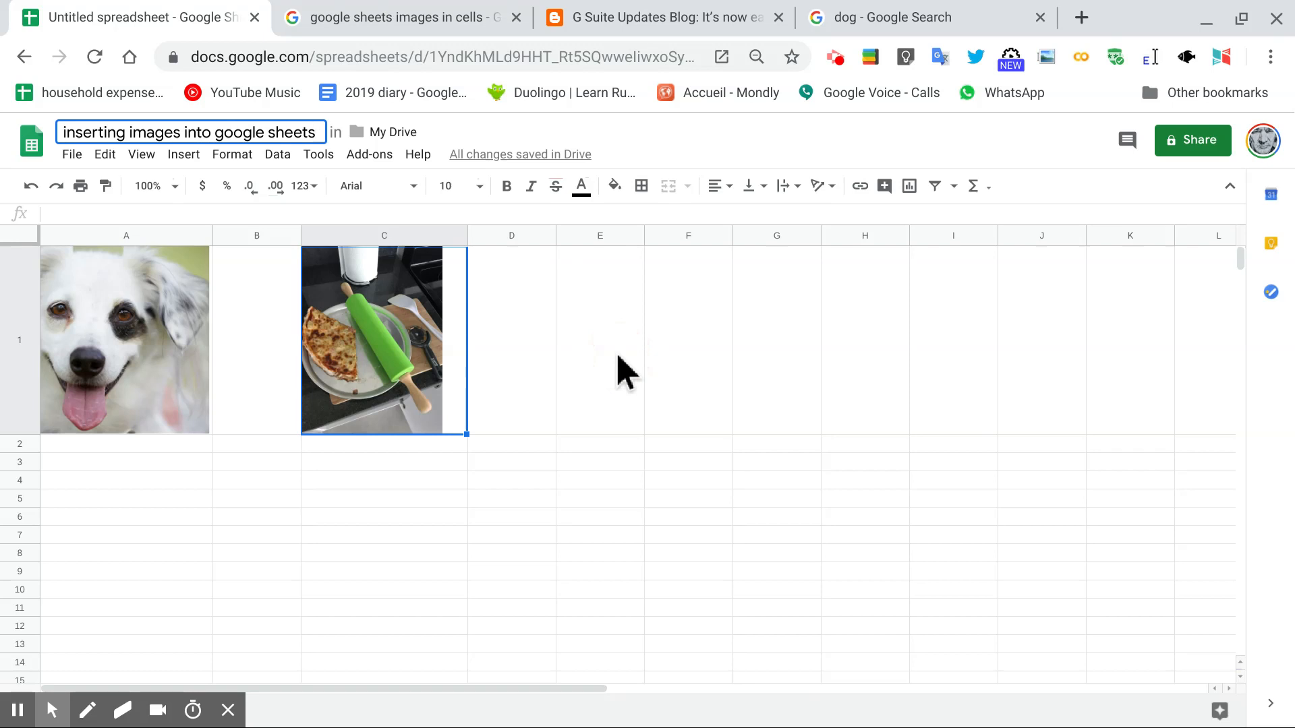
left_click(624, 370)
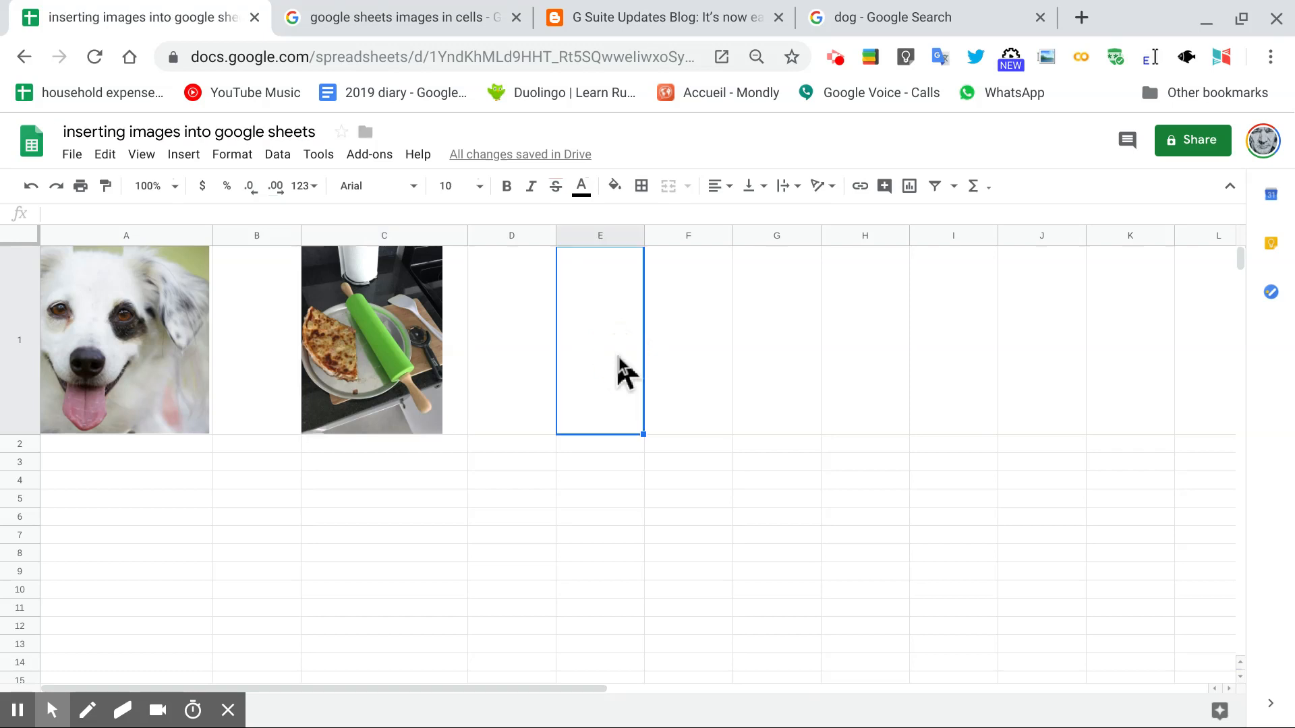